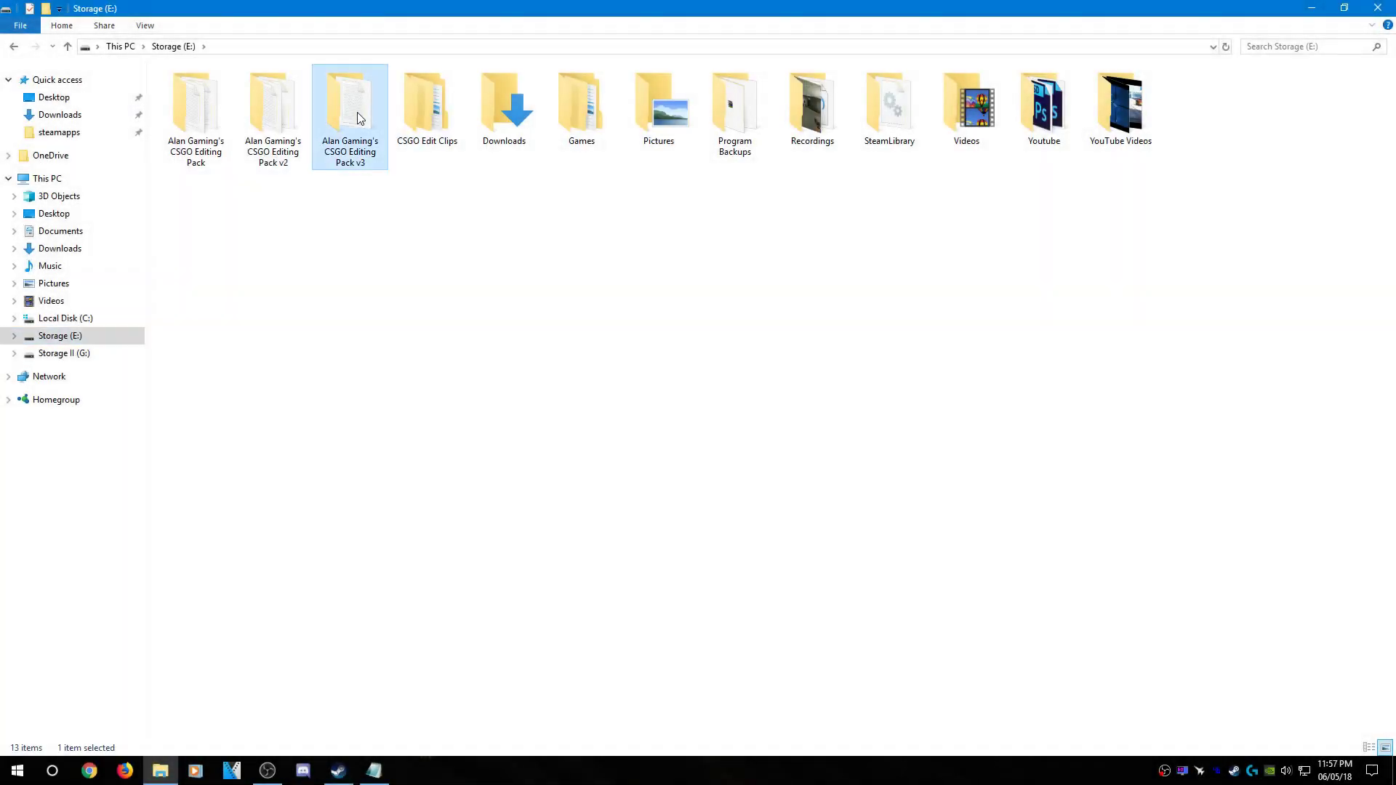
# Open the CSGO Editing Pack v3 folder on the Storage (E:) drive
pyautogui.doubleClick(356, 113)
# Look inside the After Effects CC Presets and After Effects Presets folders
pyautogui.click(298, 90)
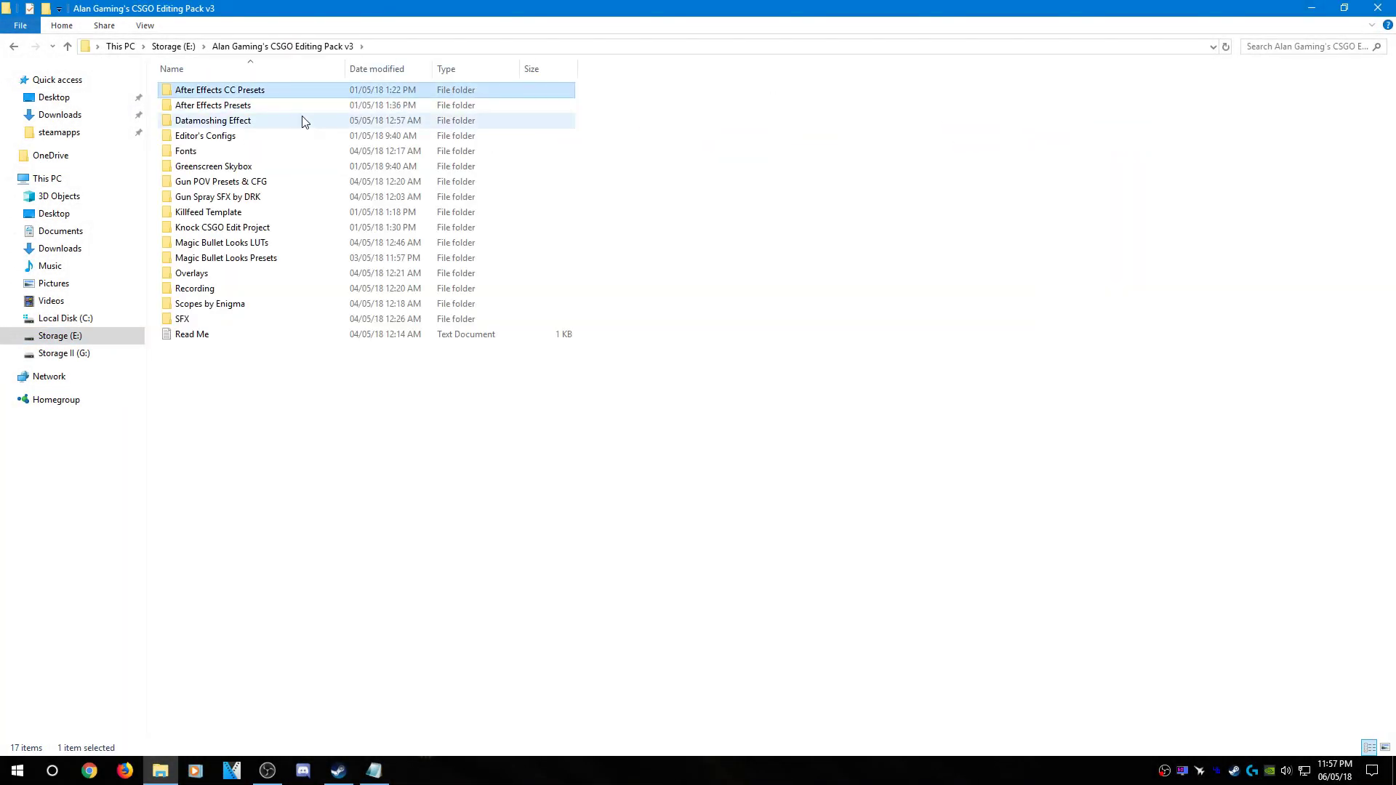
pyautogui.doubleClick(268, 97)
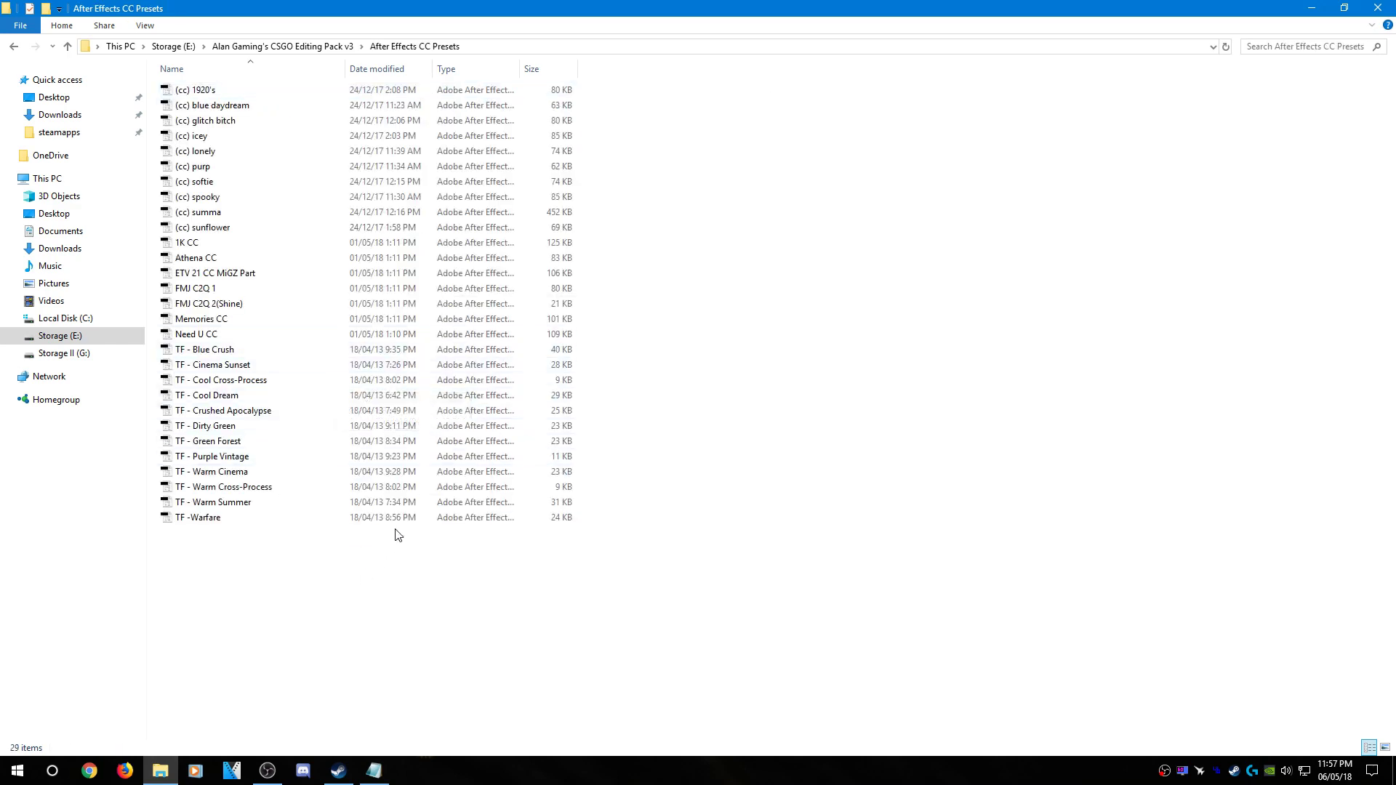
pyautogui.hotkey('alt', 'Left')
pyautogui.doubleClick(269, 106)
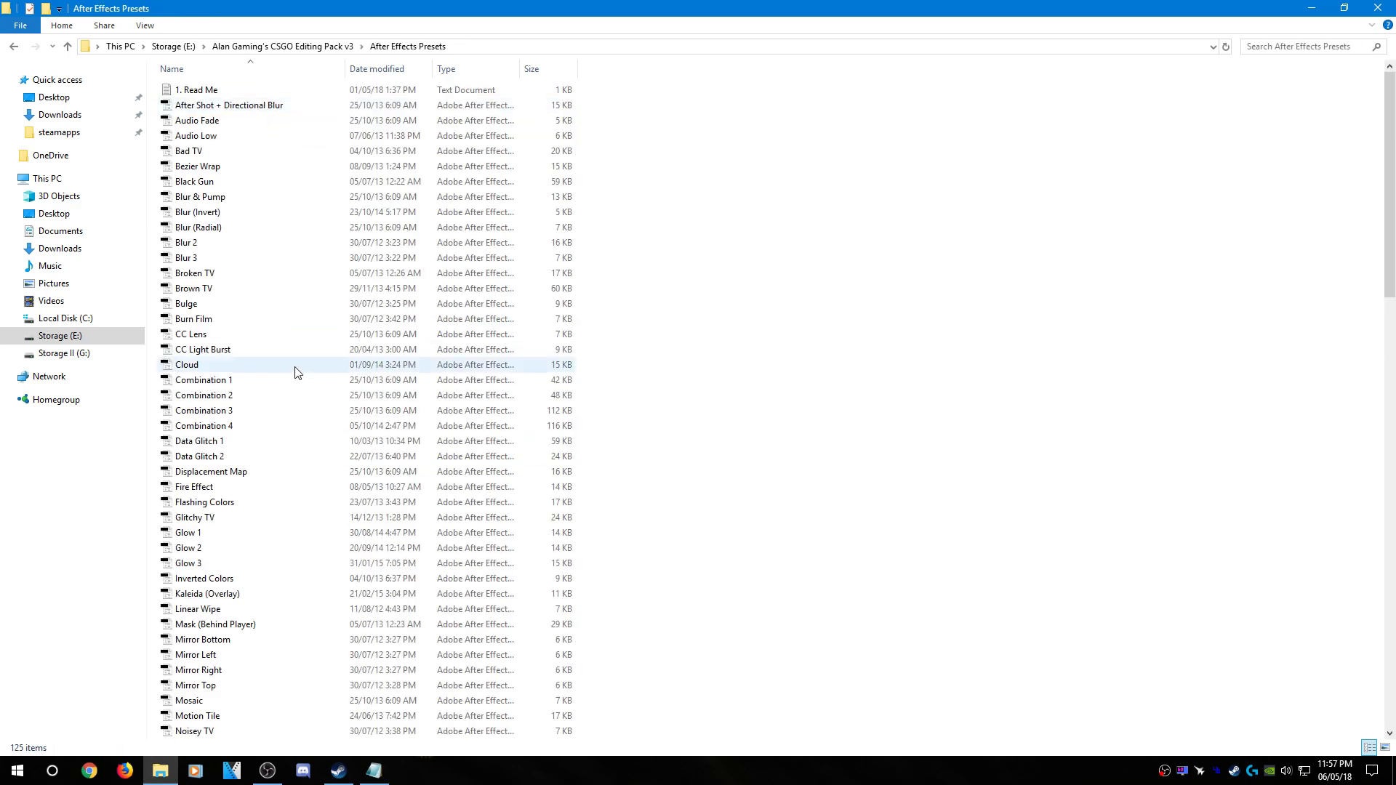
pyautogui.scroll(-3, 295, 374)
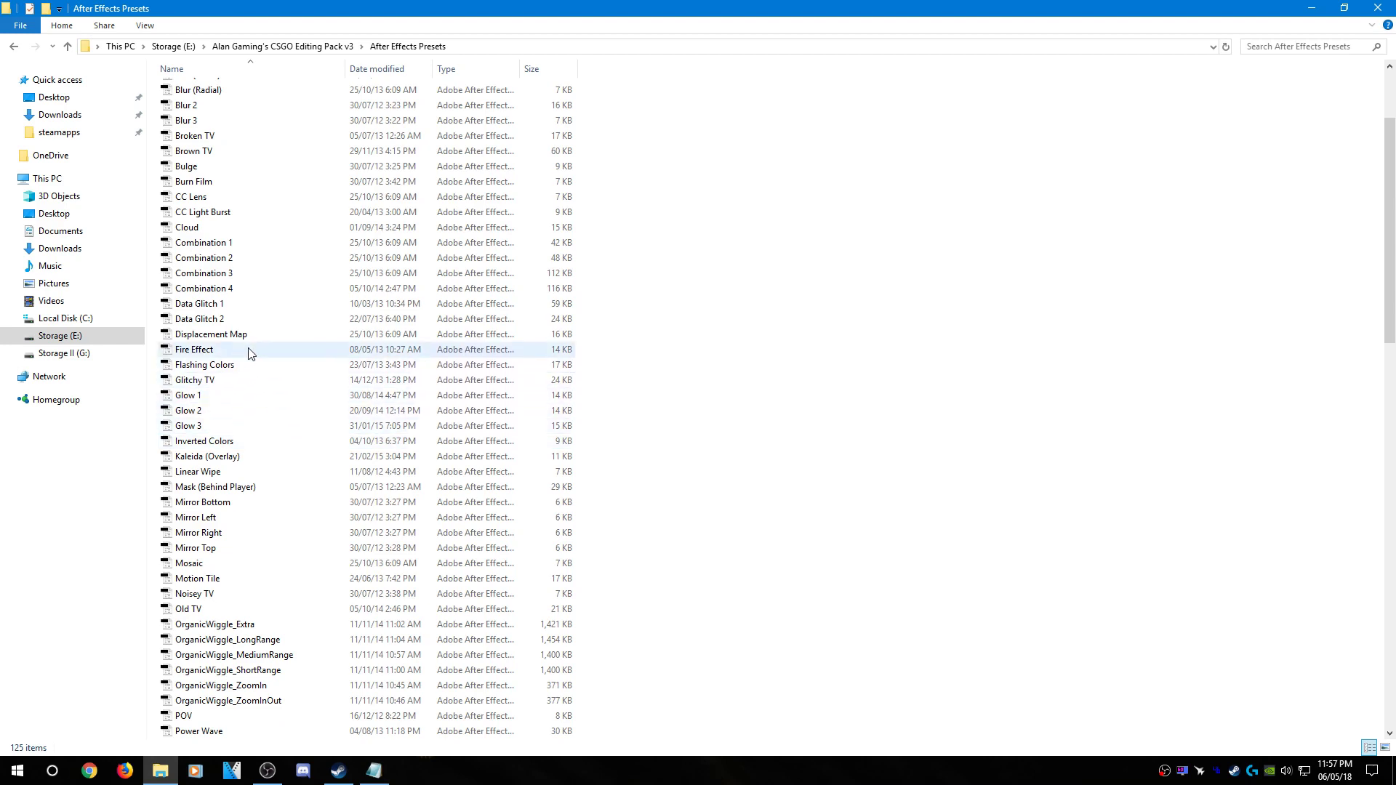
pyautogui.scroll(3, 291, 353)
pyautogui.hotkey('alt', 'Left')
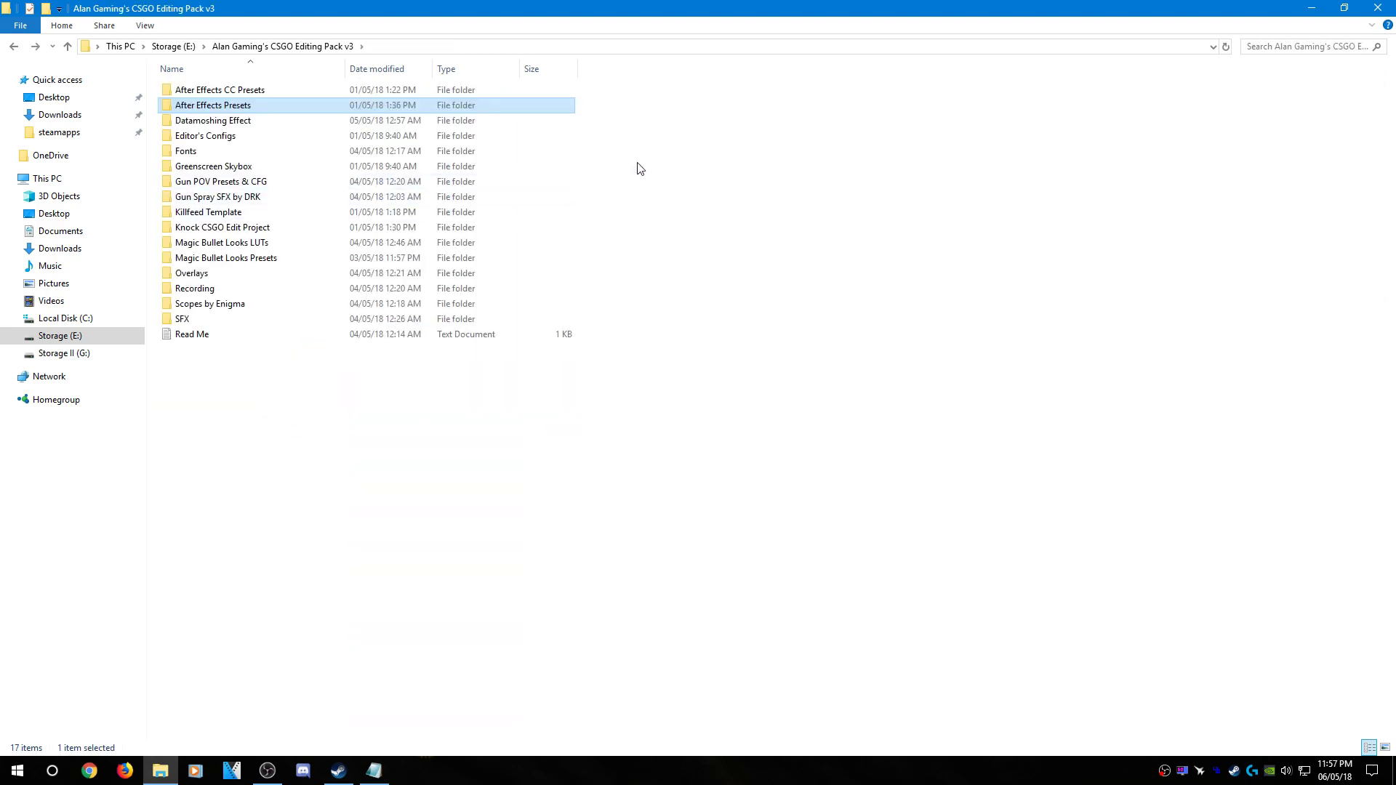
# Browse the Datamoshing Effect folder's avidemux application and Tutorial shortcut
pyautogui.click(240, 124)
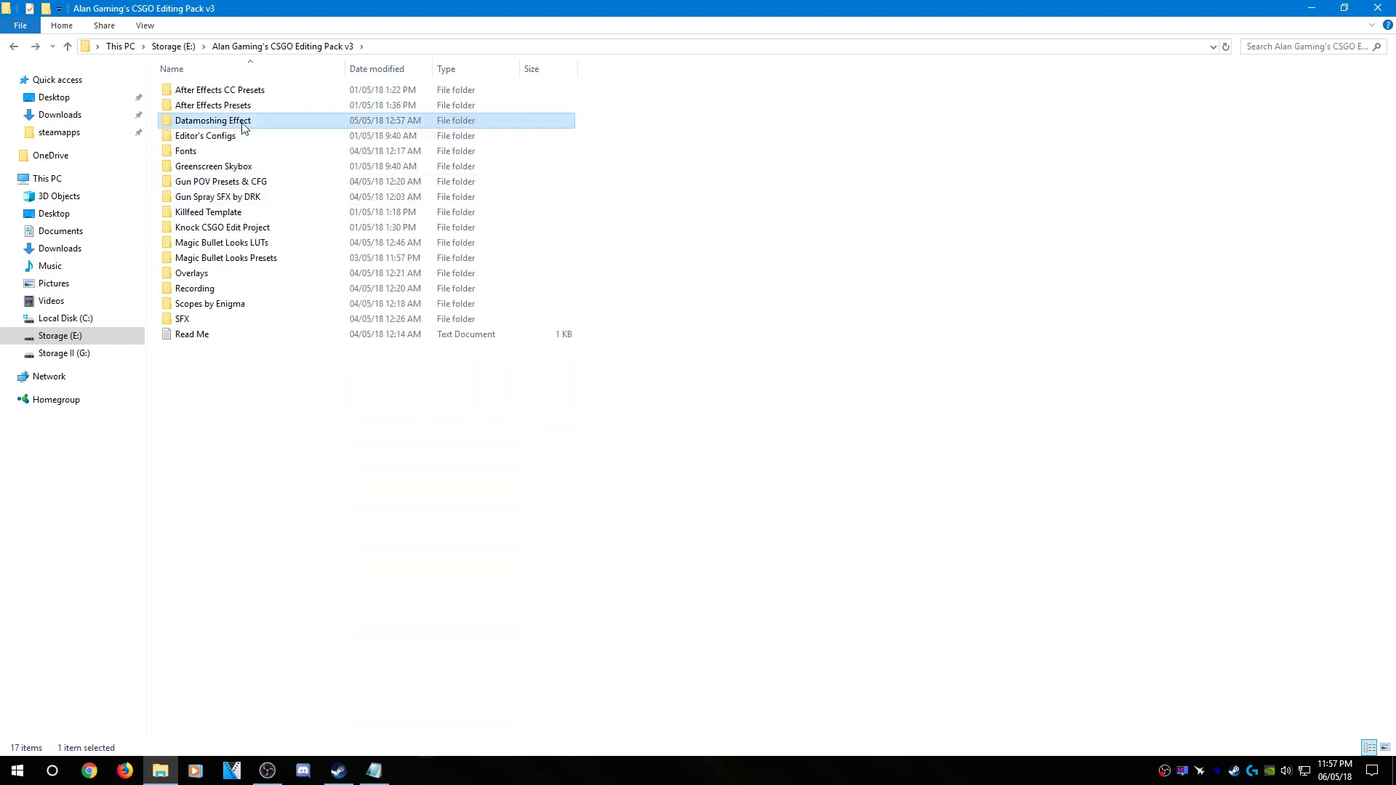
pyautogui.doubleClick(242, 126)
pyautogui.click(213, 94)
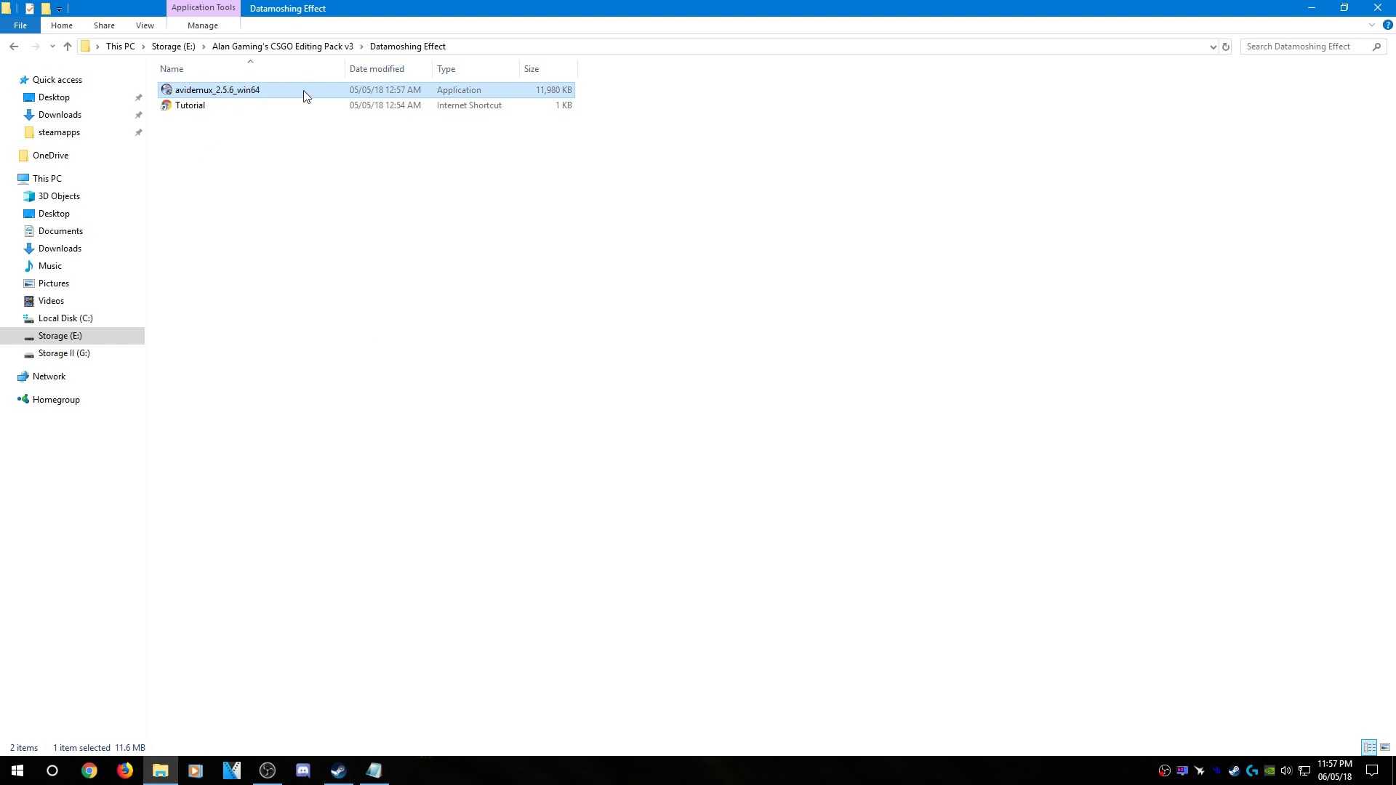
pyautogui.press('BackSpace')
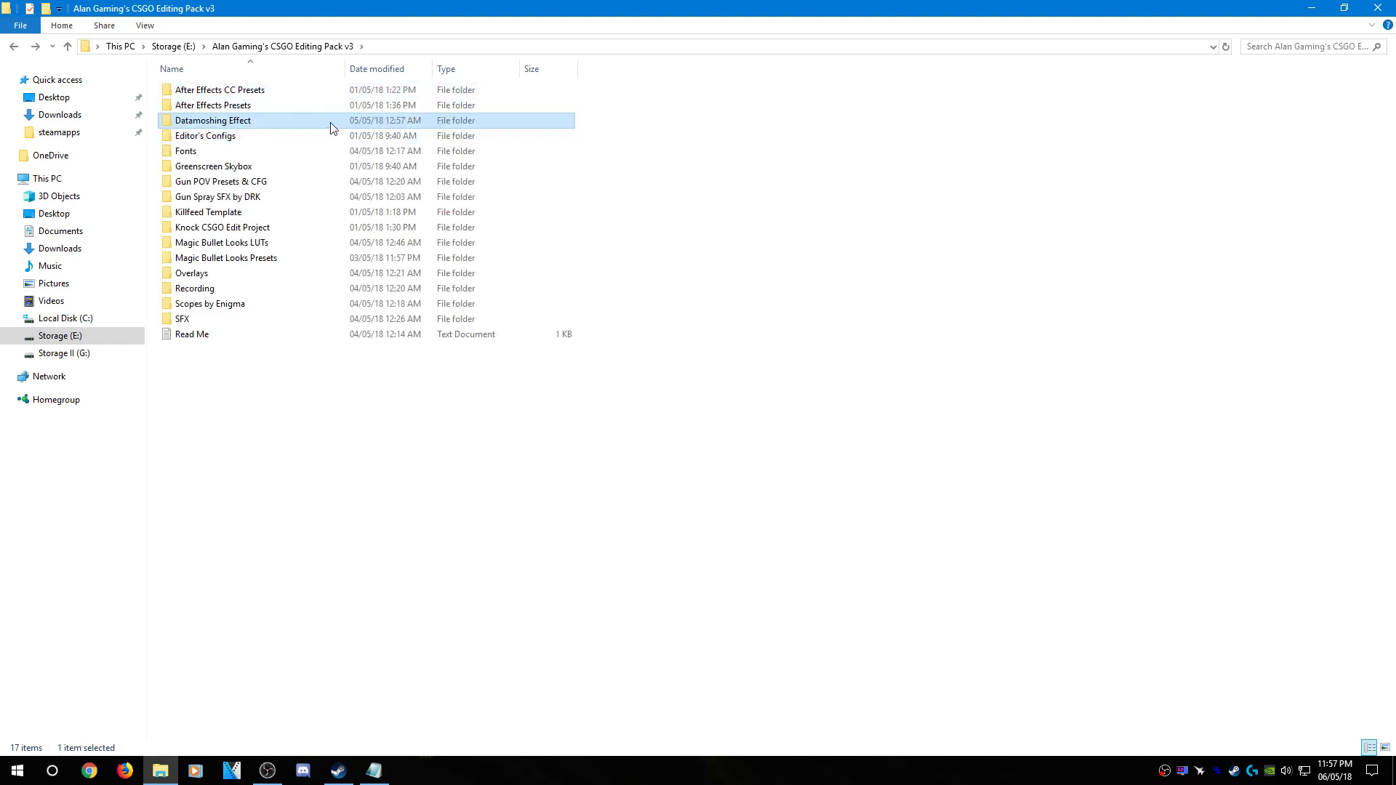
pyautogui.doubleClick(330, 125)
pyautogui.click(263, 109)
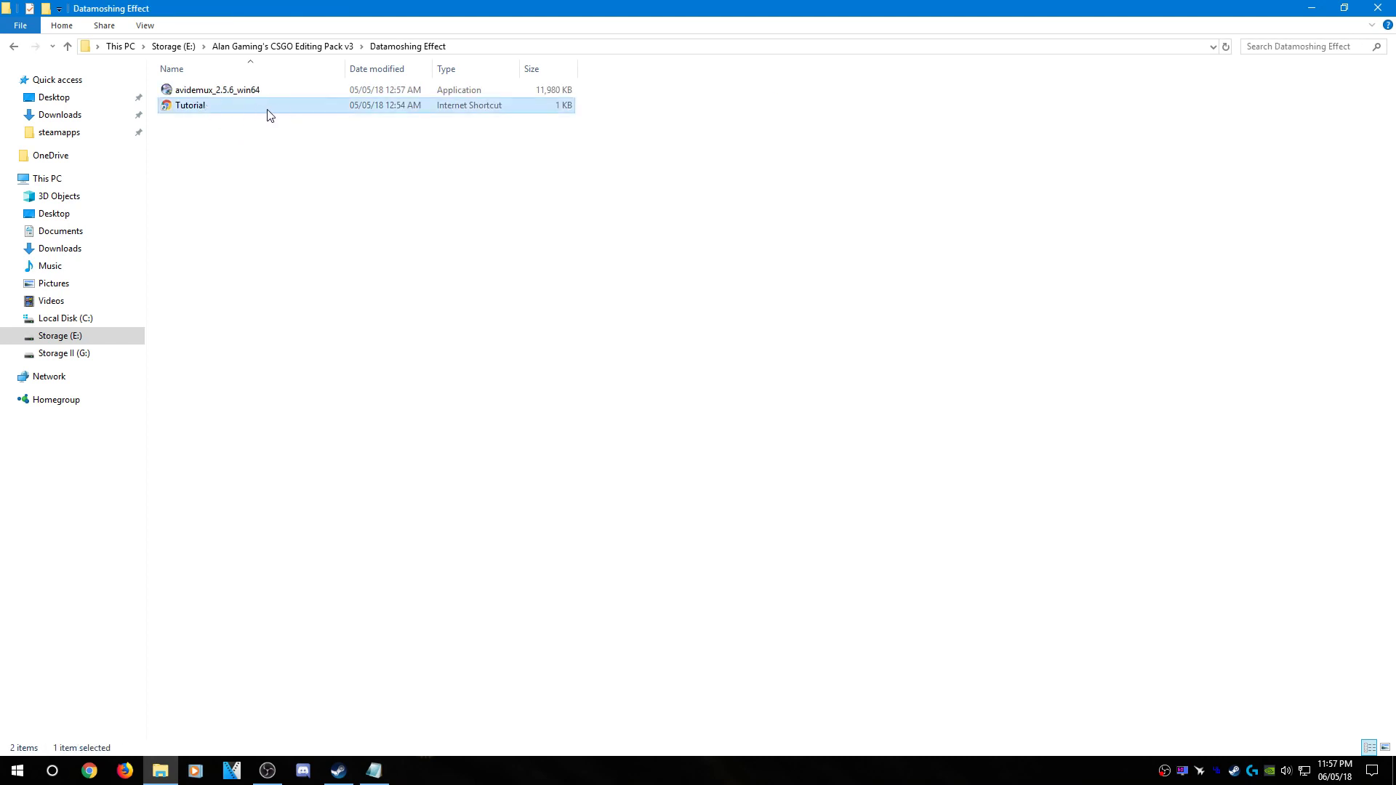
pyautogui.press('BackSpace')
# View the four files in Editor's Configs, then the Fonts folder
pyautogui.click(265, 139)
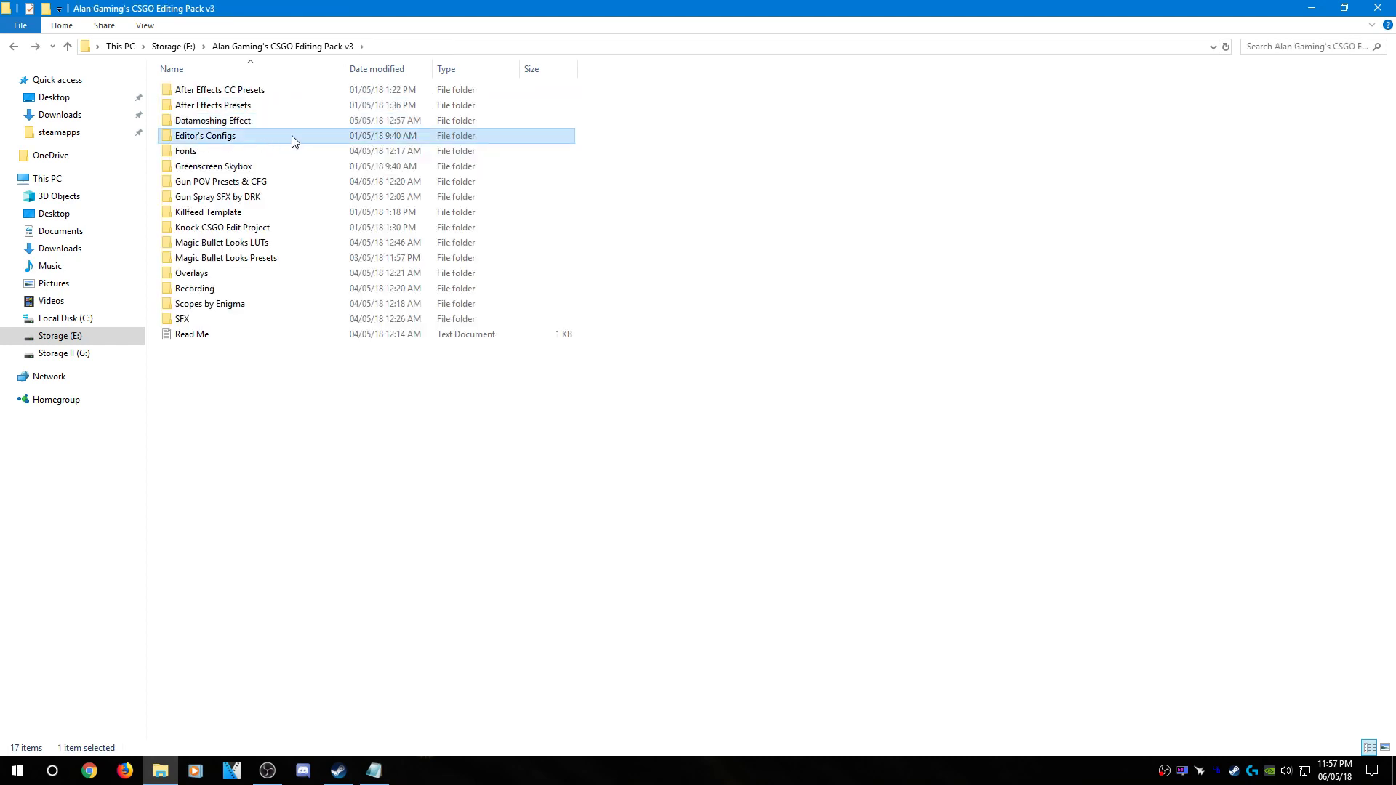
pyautogui.doubleClick(292, 140)
pyautogui.moveTo(249, 173); pyautogui.dragTo(224, 71)
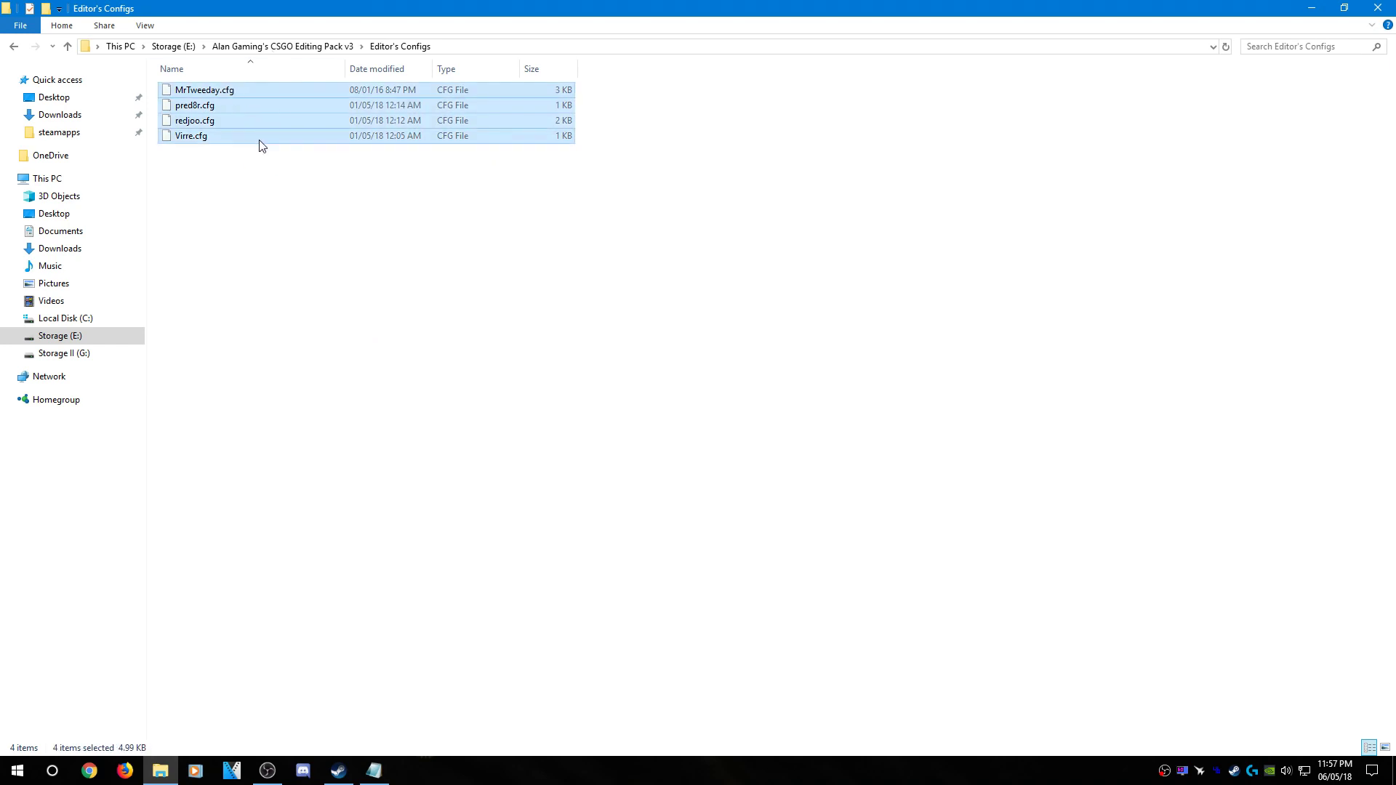
pyautogui.click(287, 174)
pyautogui.press('BackSpace')
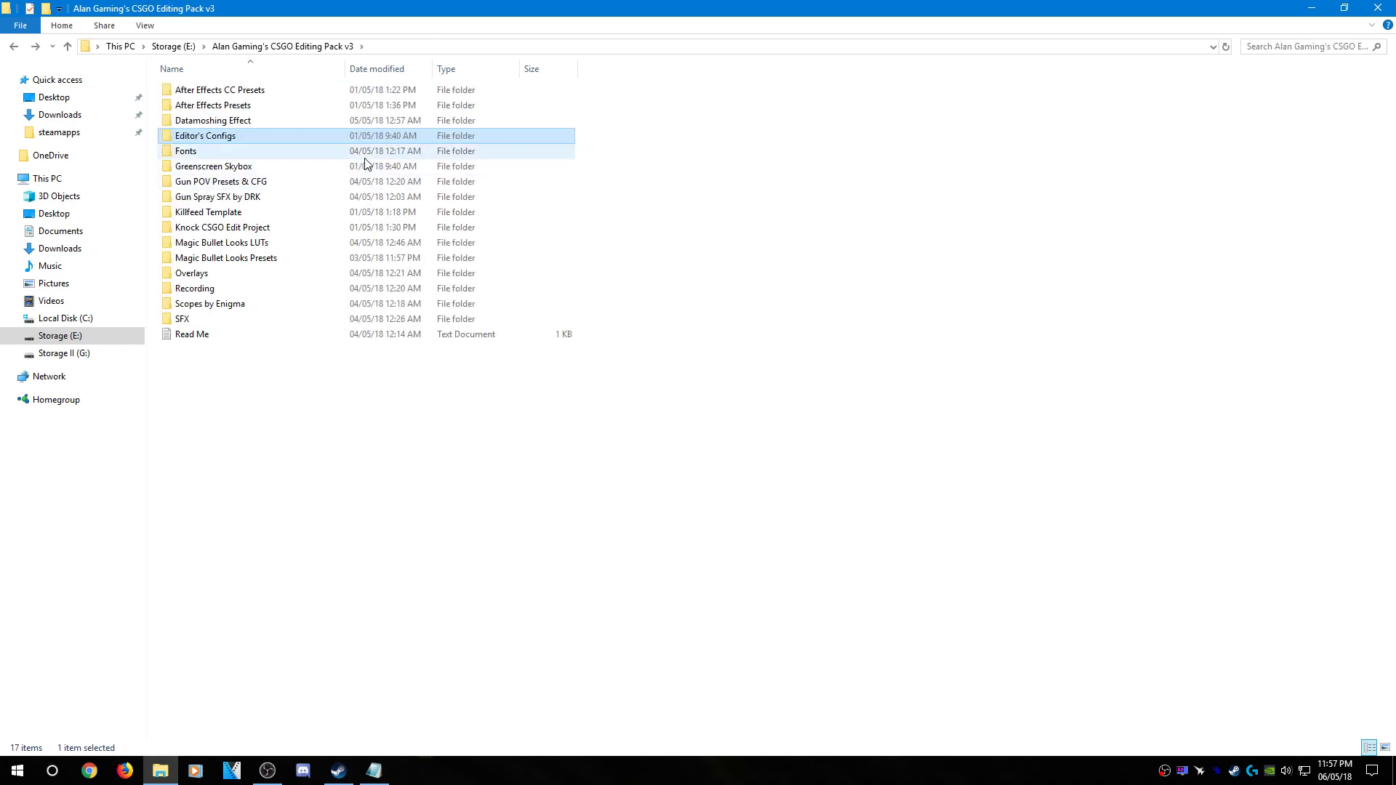
pyautogui.doubleClick(481, 152)
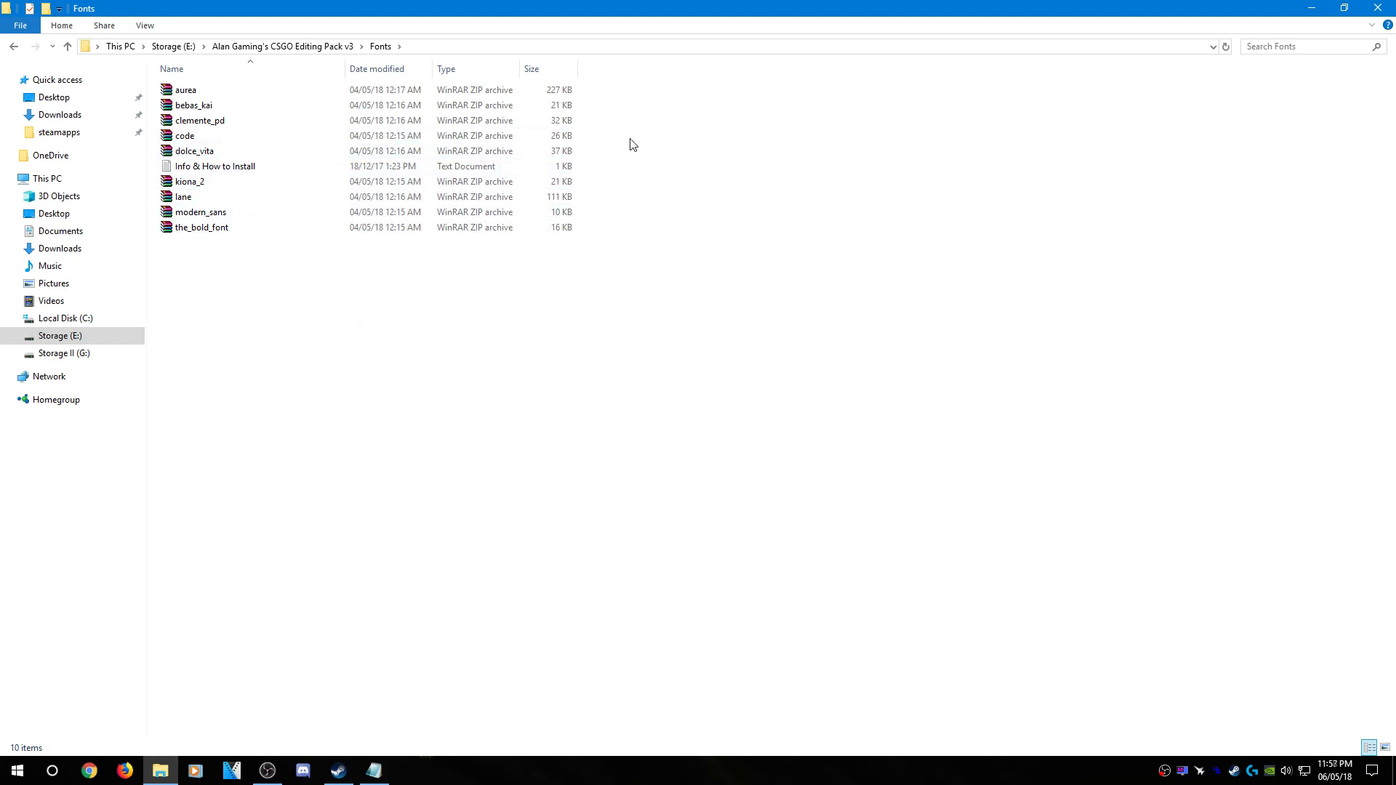
pyautogui.press('BackSpace')
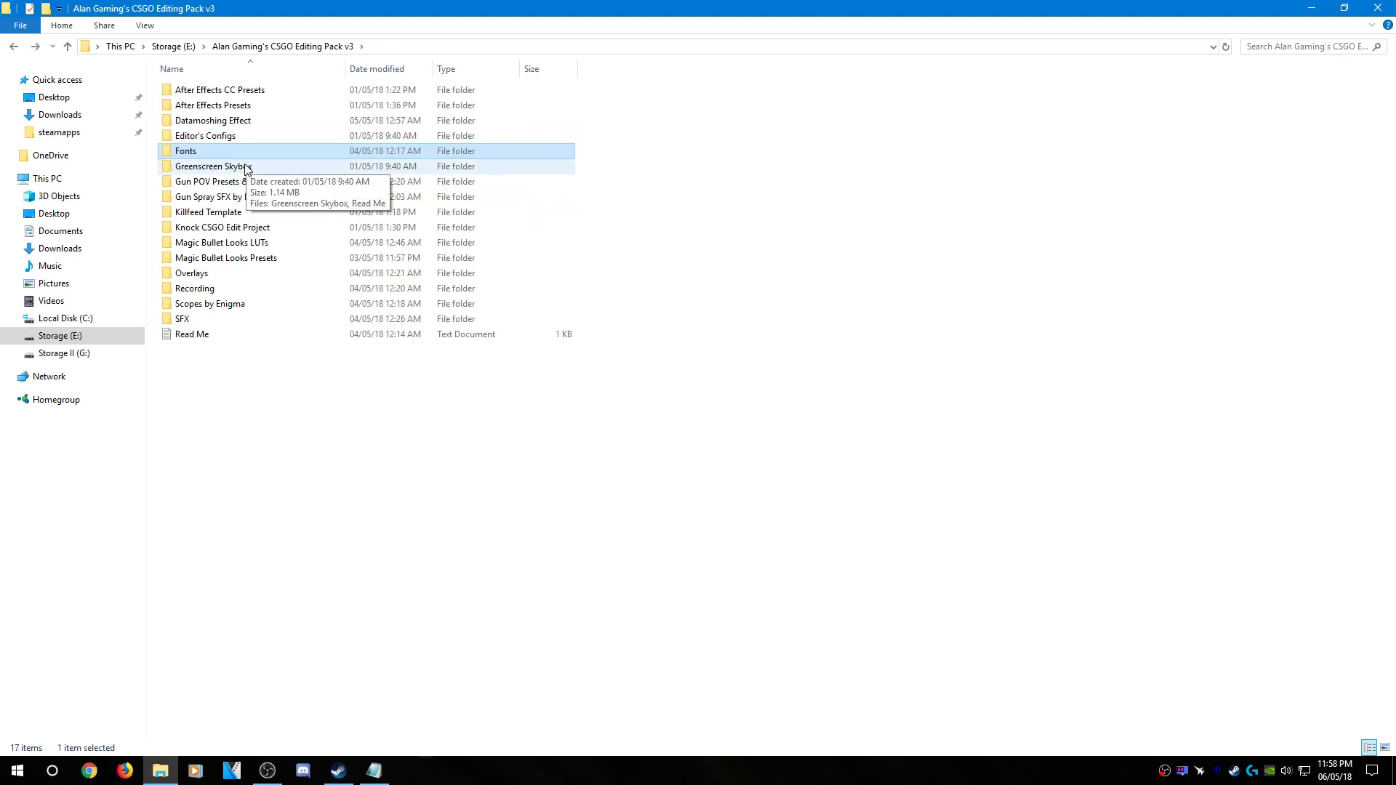
# View the Greenscreen Skybox archive in WinRAR and close it
pyautogui.doubleClick(309, 166)
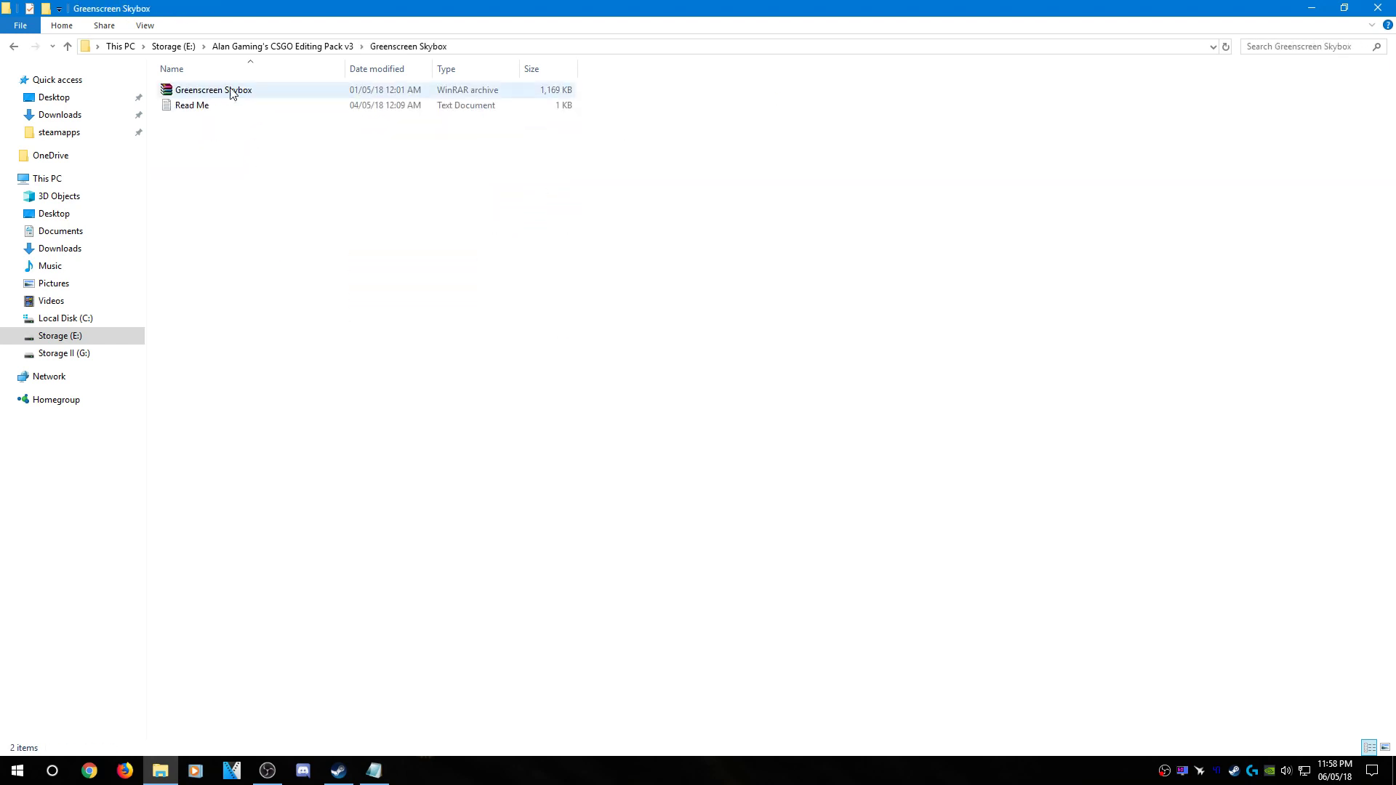
pyautogui.doubleClick(267, 91)
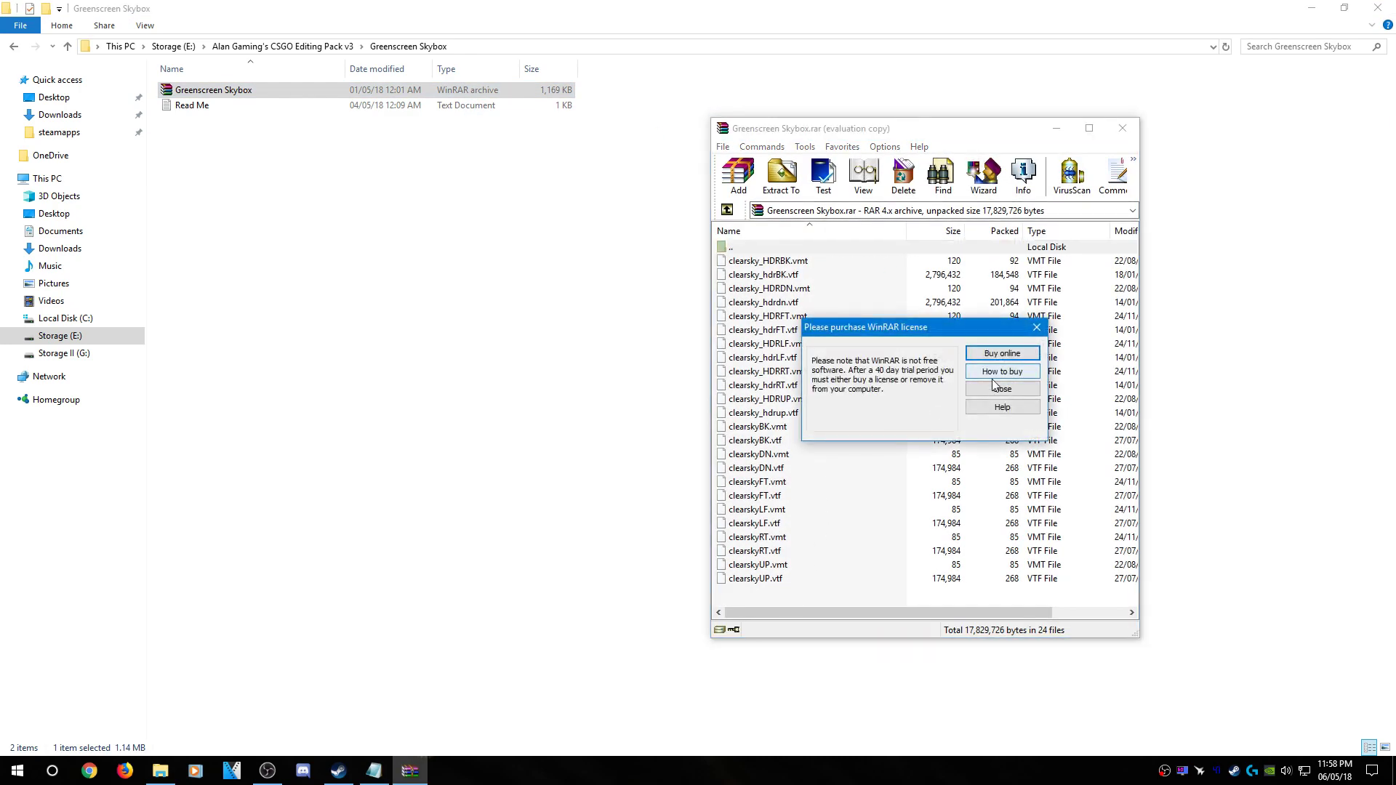
pyautogui.click(1001, 395)
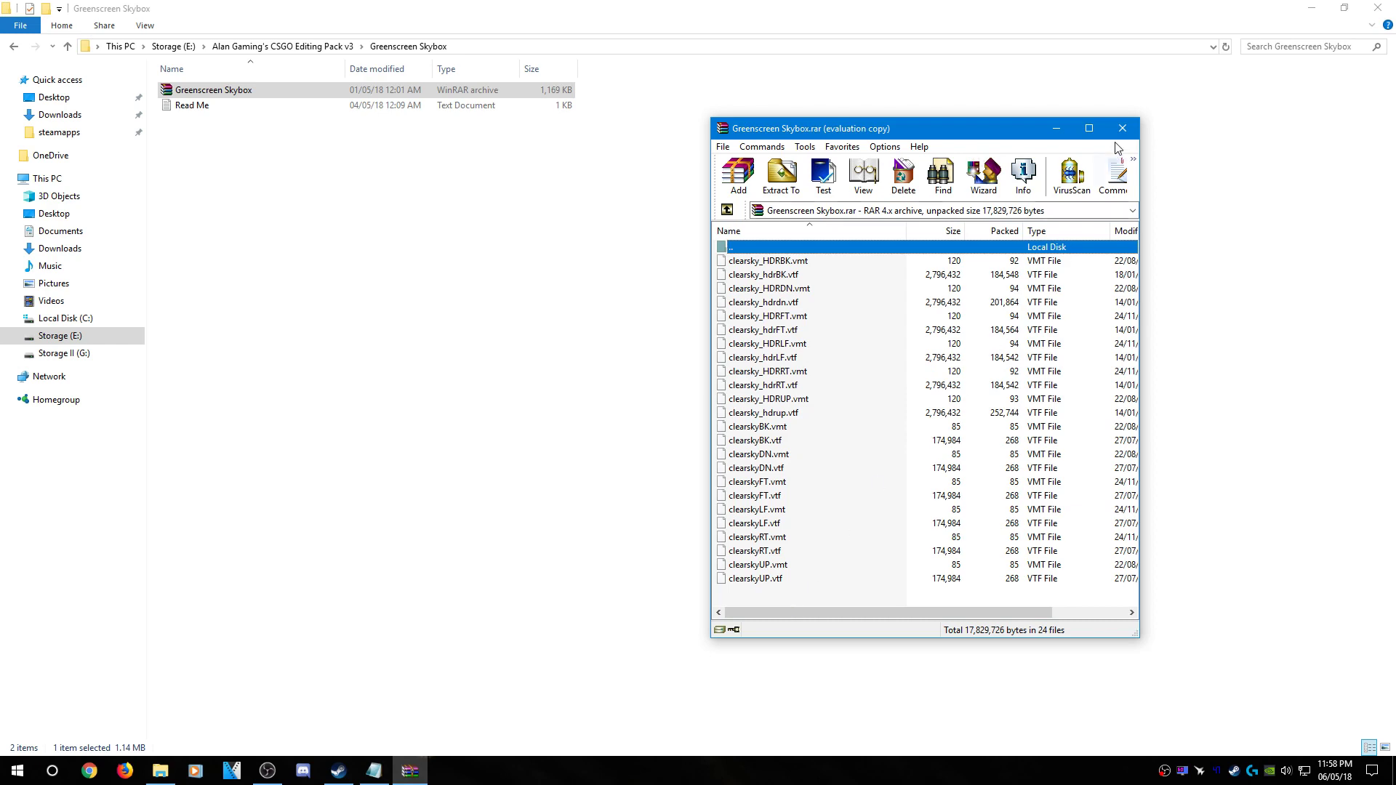
pyautogui.click(1122, 127)
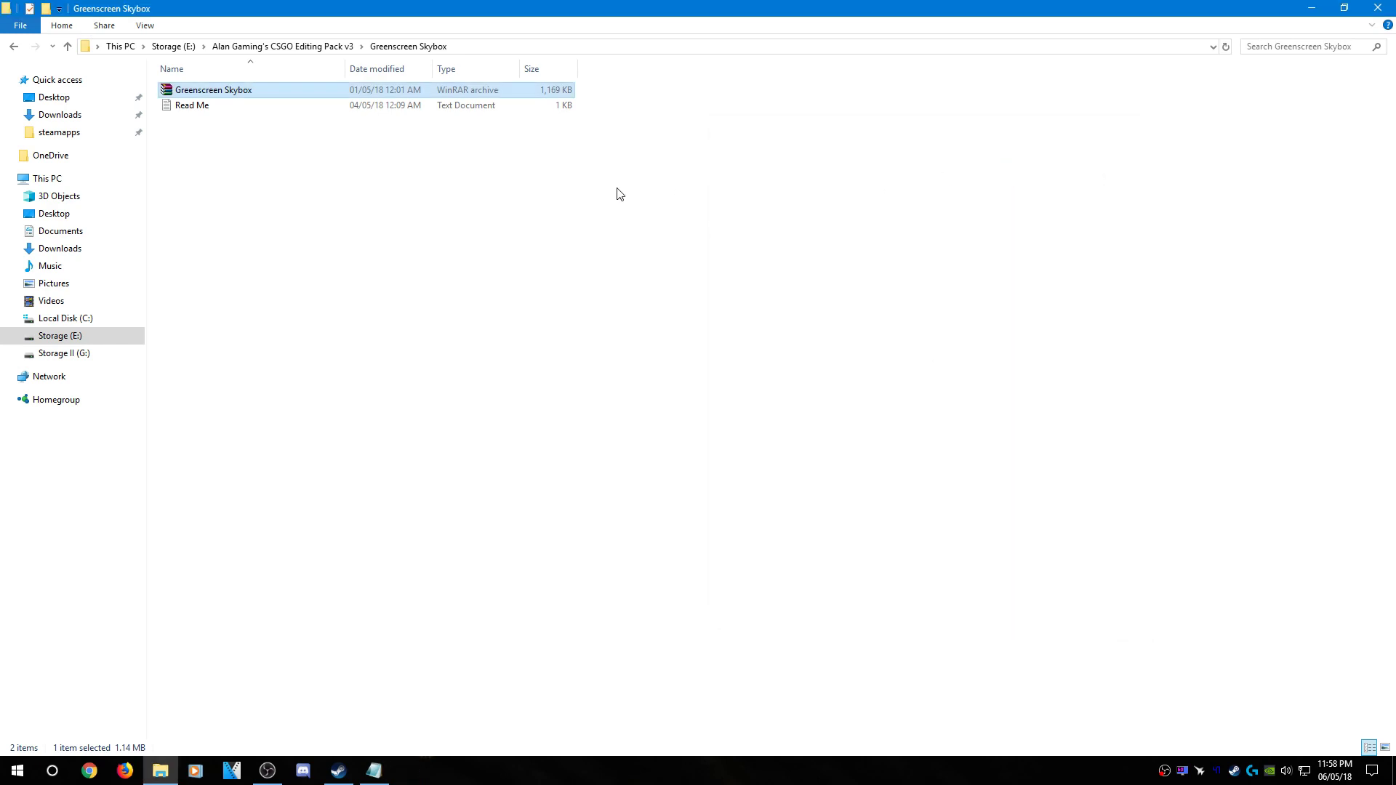
# Browse the Gun POV Presets & CFG folder and read its POV Presets notes
pyautogui.hotkey('alt', 'Left')
pyautogui.doubleClick(269, 184)
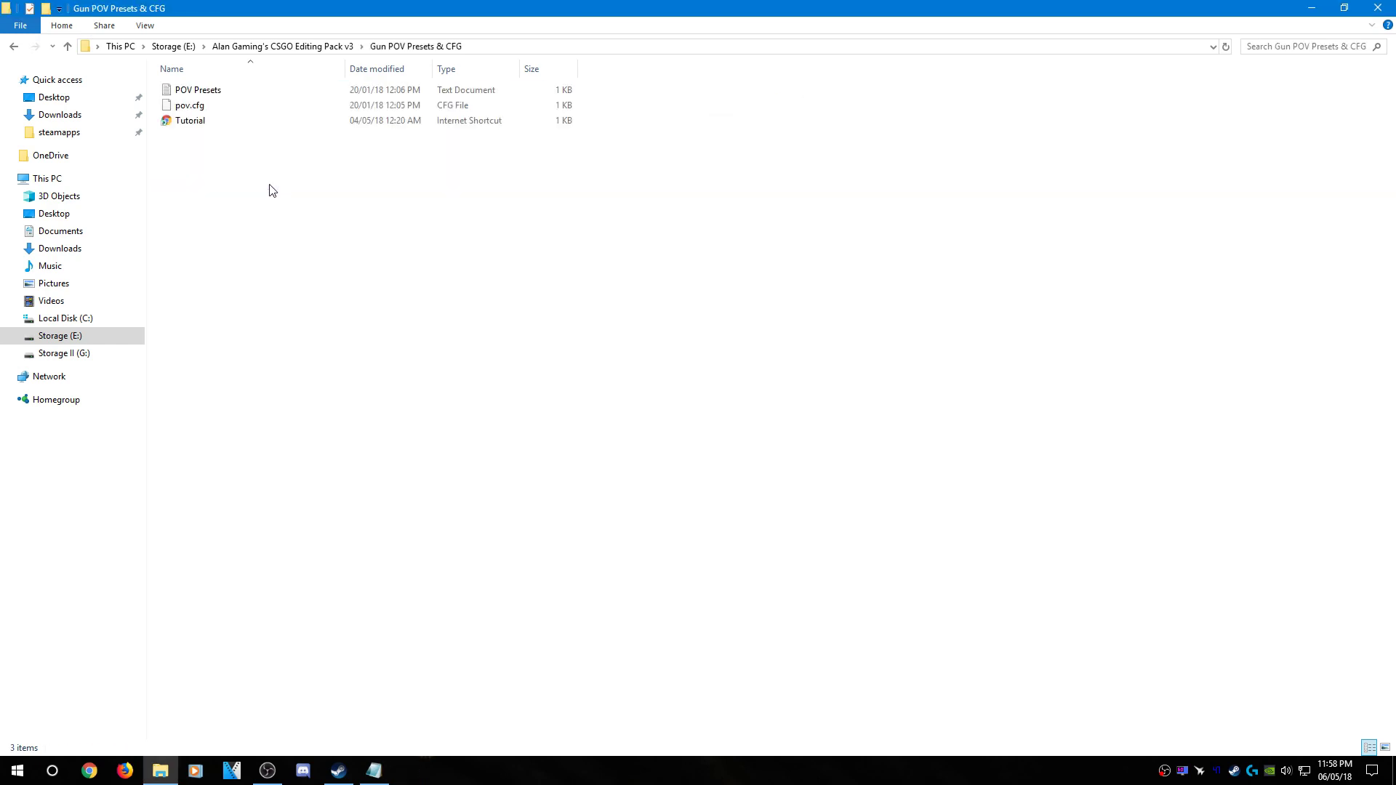
pyautogui.doubleClick(198, 90)
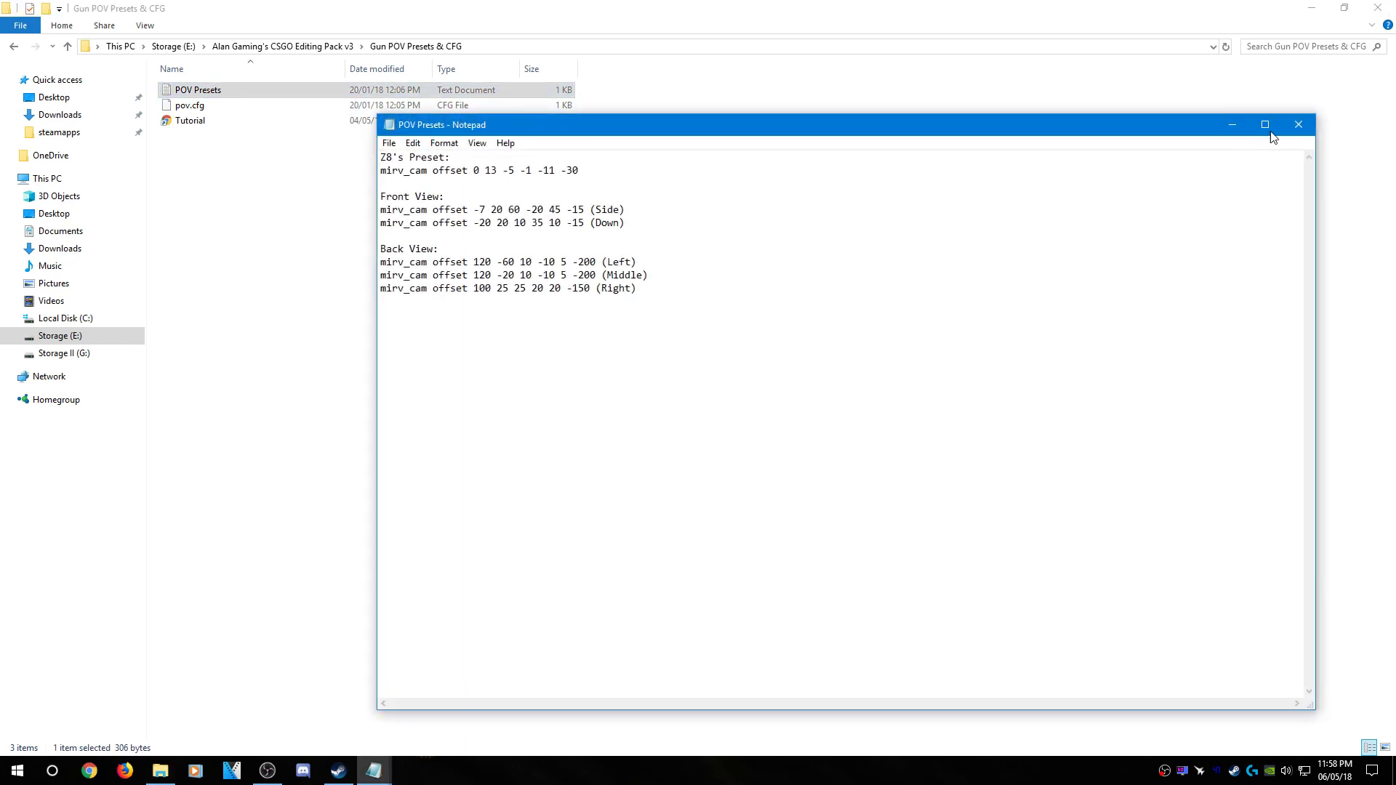
pyautogui.click(1299, 124)
pyautogui.click(263, 107)
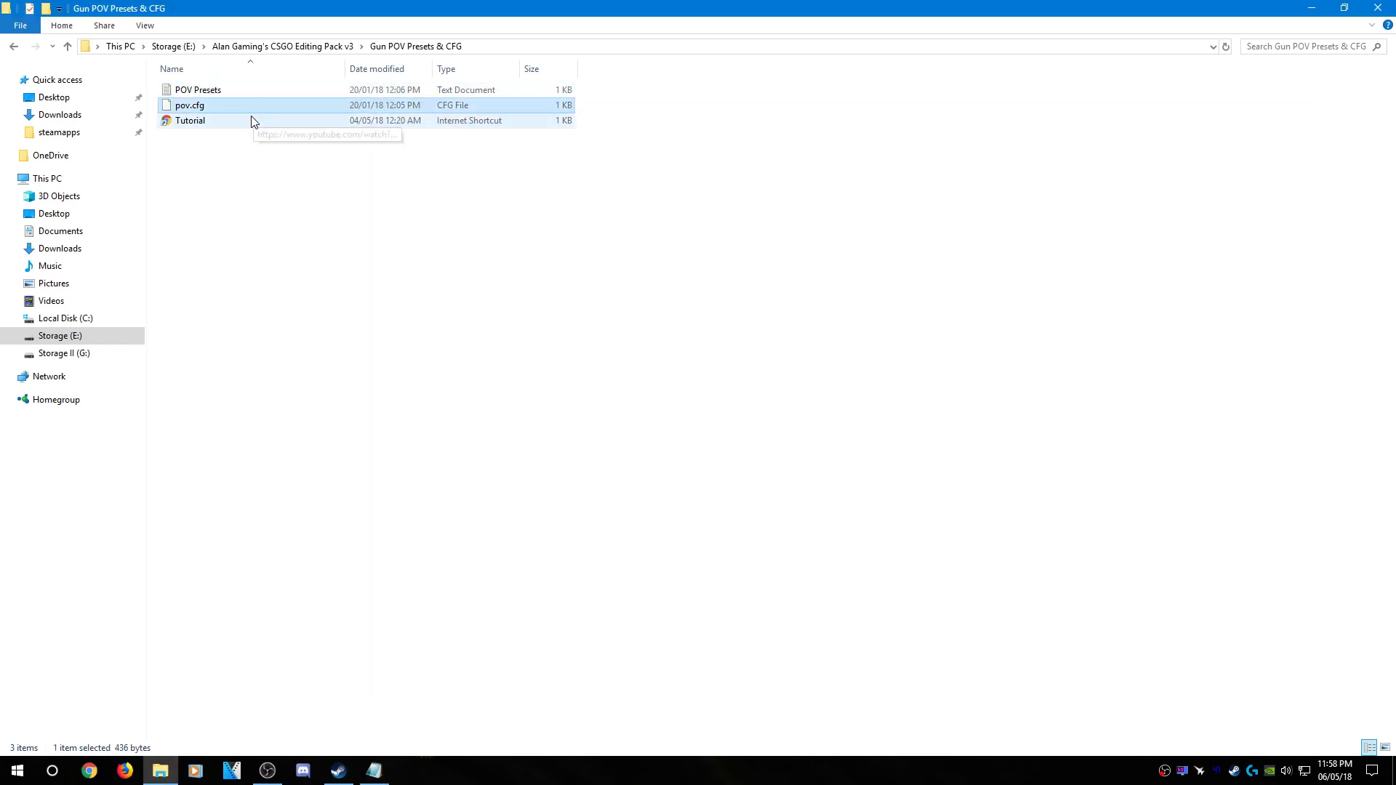
pyautogui.click(257, 122)
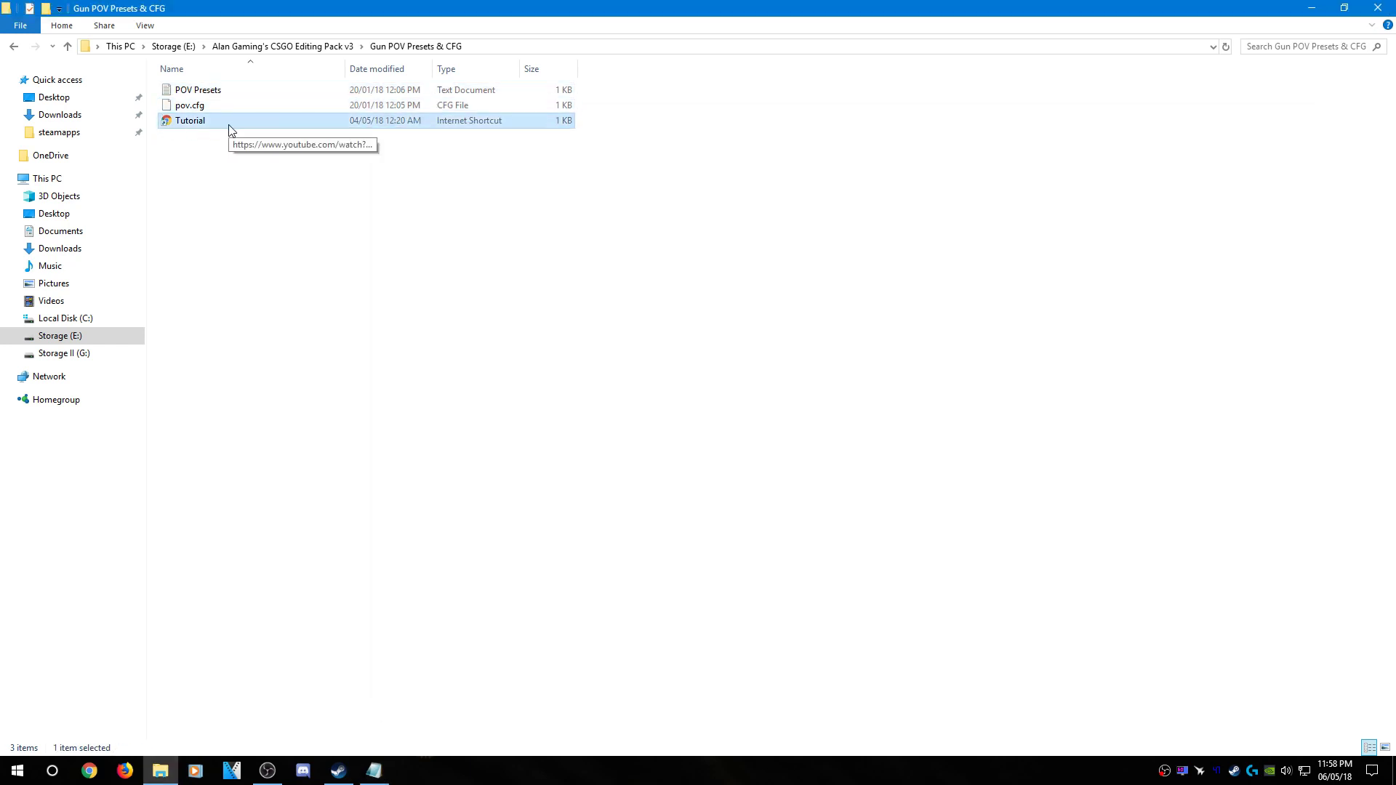
pyautogui.press('BackSpace')
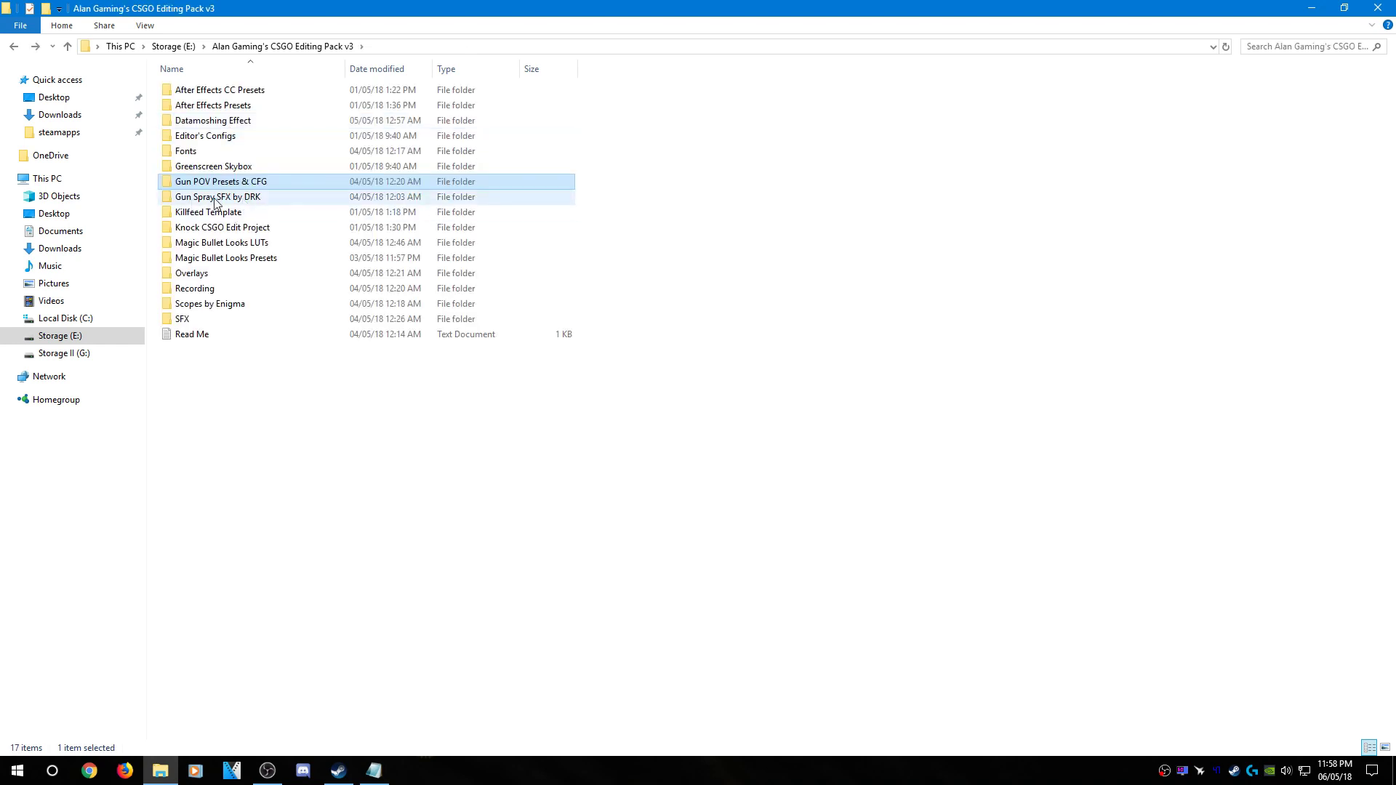
# Read the Gun Spray SFX by DRK Read Me and its YouTube link
pyautogui.doubleClick(294, 198)
pyautogui.doubleClick(533, 152)
pyautogui.moveTo(688, 186); pyautogui.dragTo(432, 186)
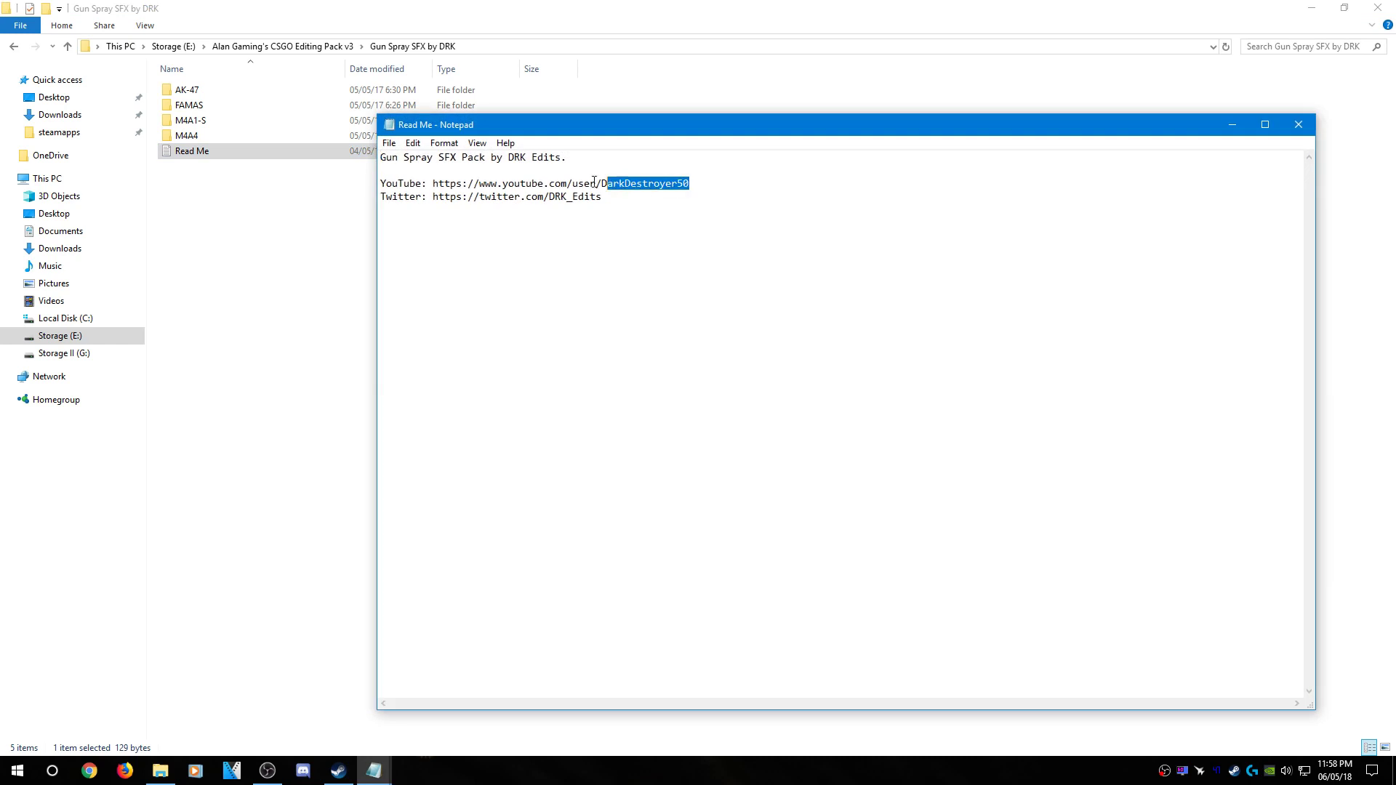
pyautogui.click(653, 202)
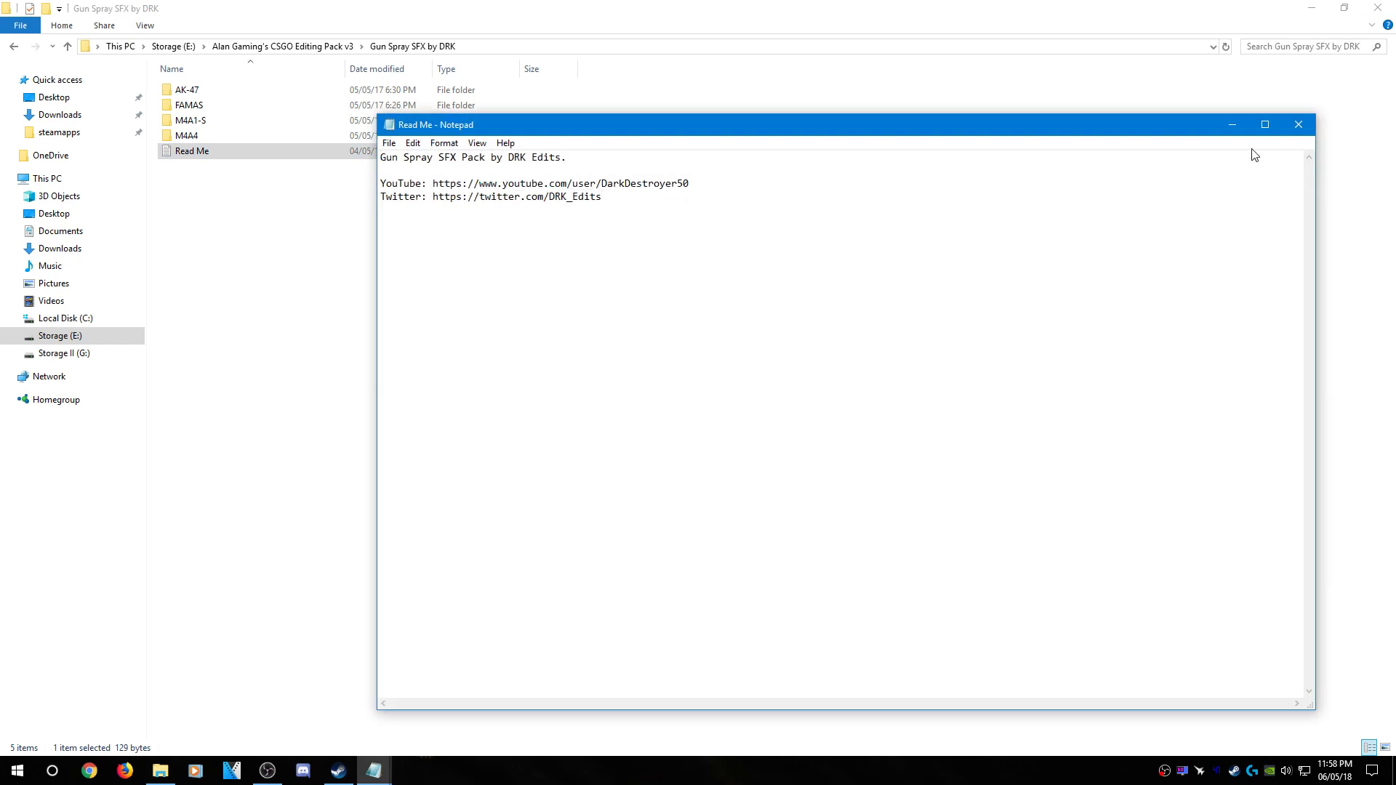
pyautogui.click(1298, 124)
pyautogui.hotkey('alt', 'Up')
# Browse the Killfeed Template folder and read the Knock CSGO Edit Project Read Me
pyautogui.click(187, 214)
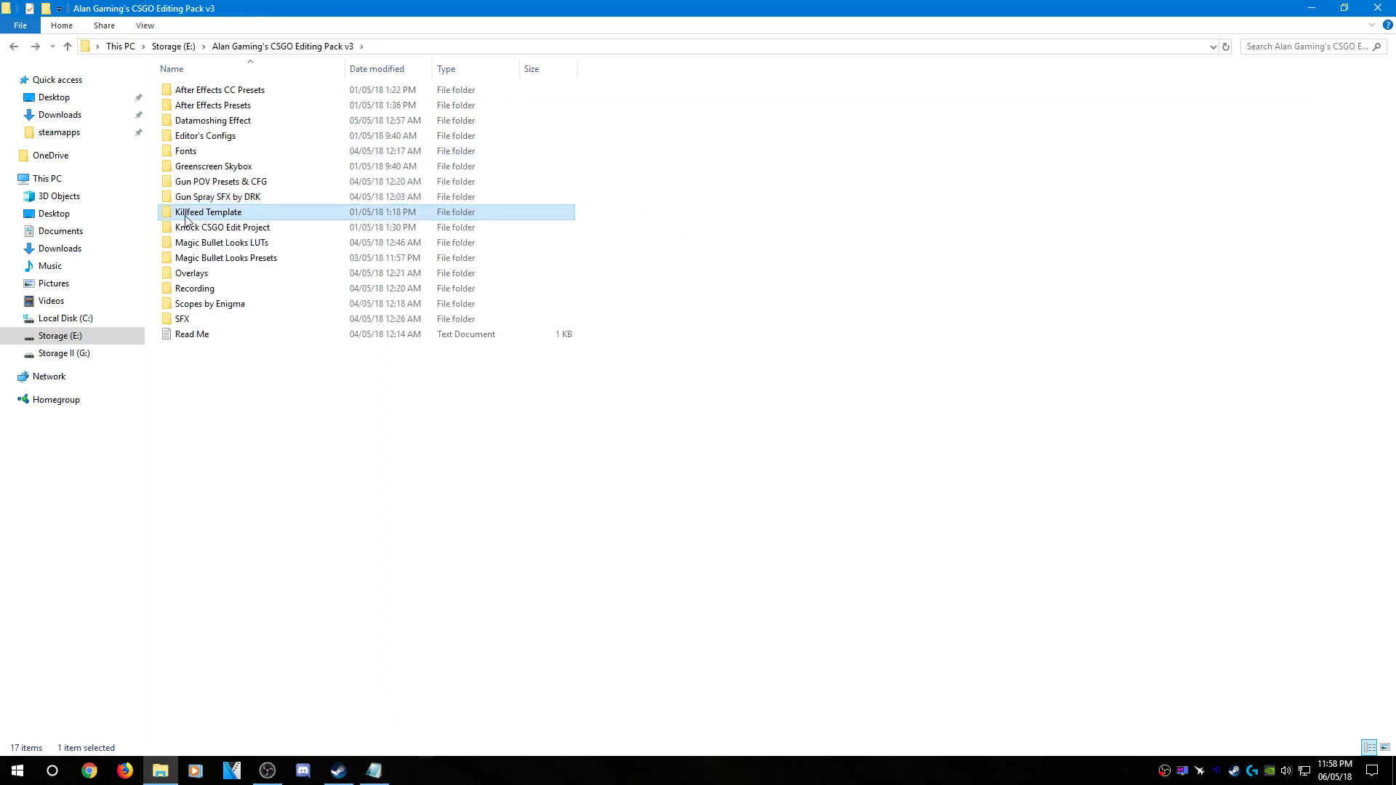
pyautogui.doubleClick(303, 214)
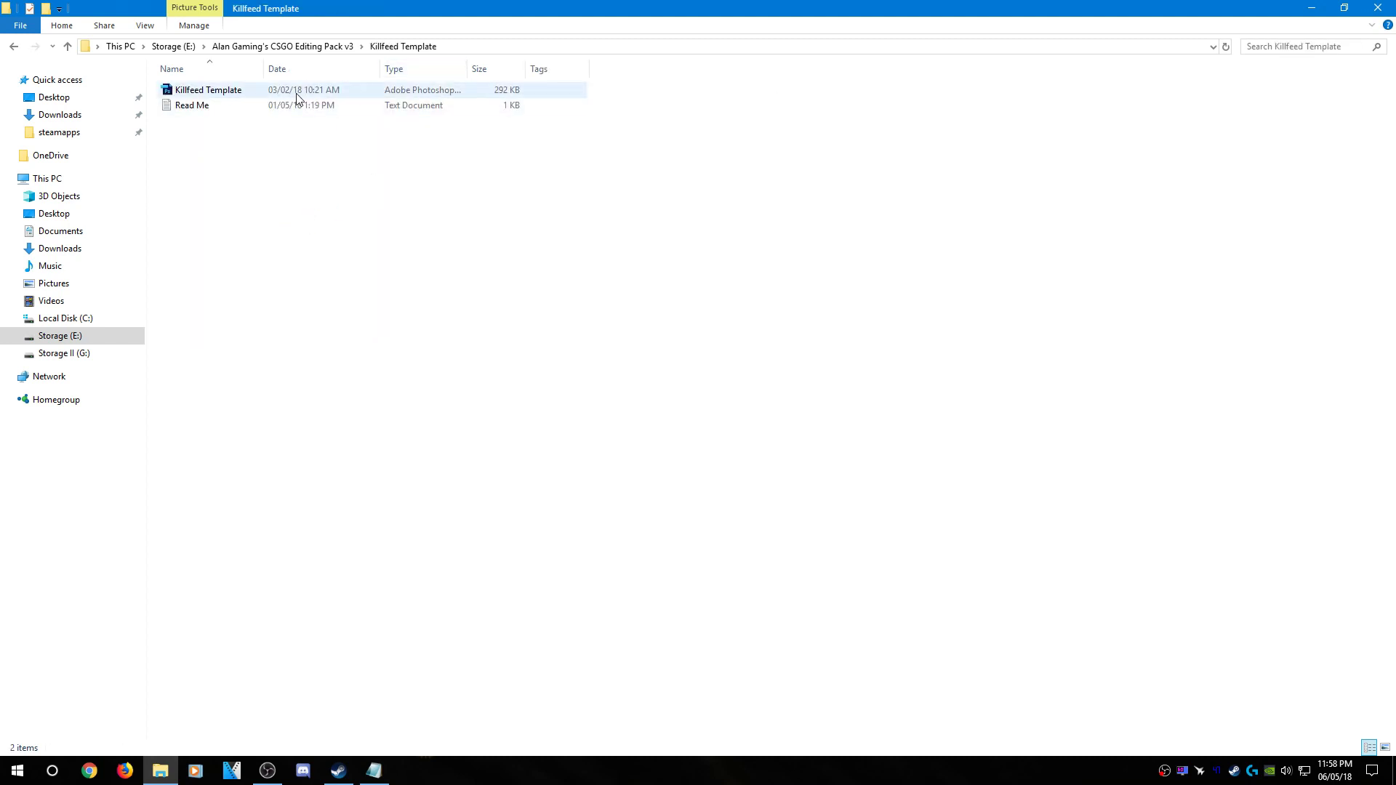
pyautogui.press('BackSpace')
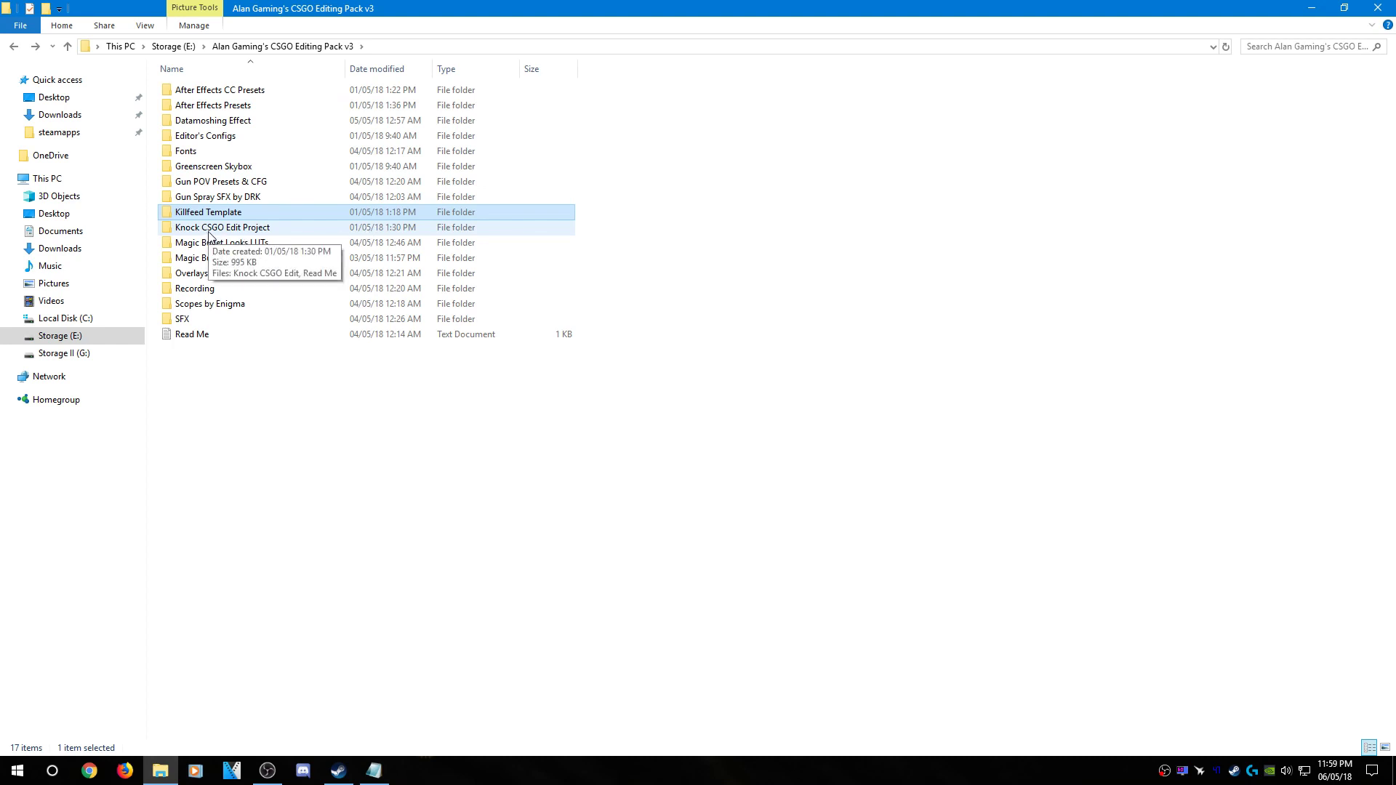
pyautogui.doubleClick(207, 232)
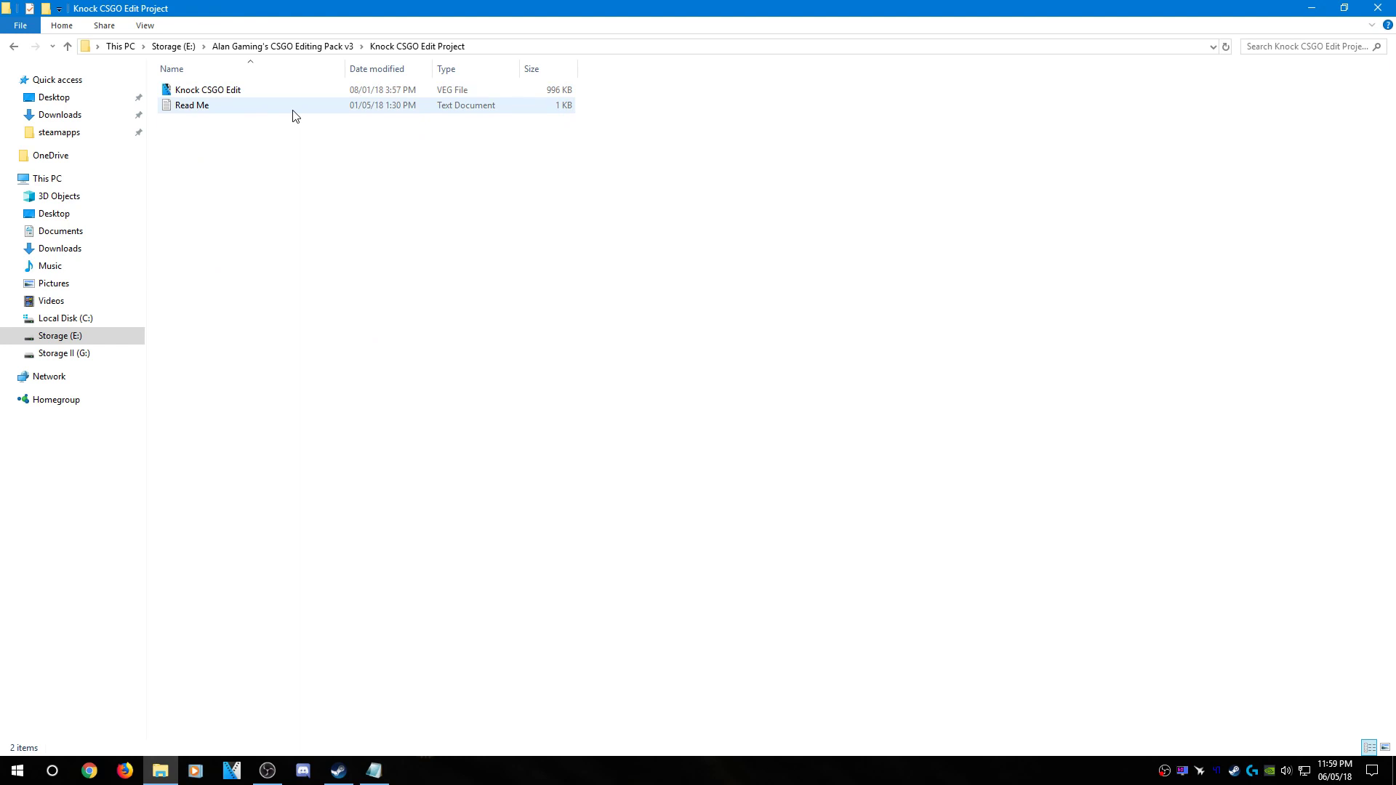
pyautogui.doubleClick(441, 106)
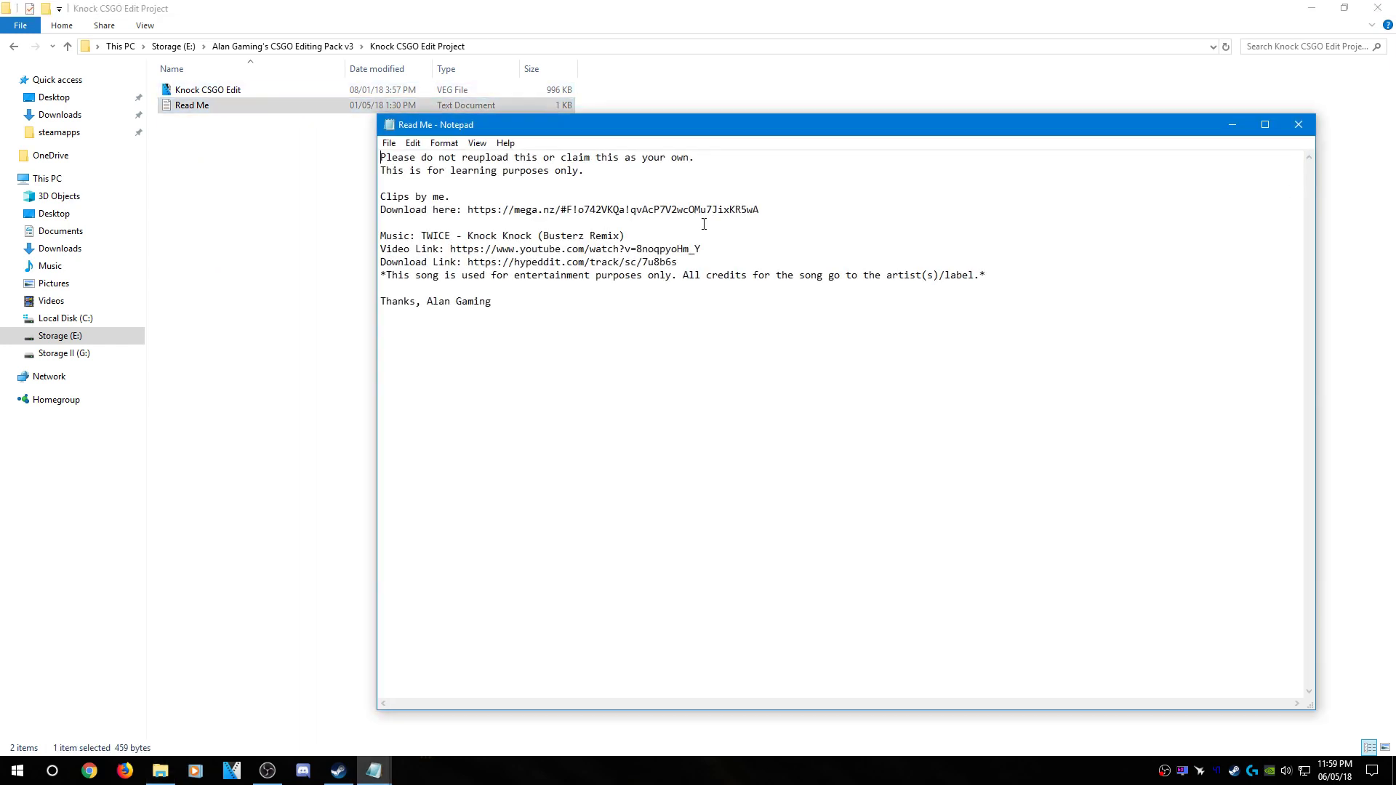
pyautogui.moveTo(759, 209); pyautogui.dragTo(466, 208)
pyautogui.click(1298, 124)
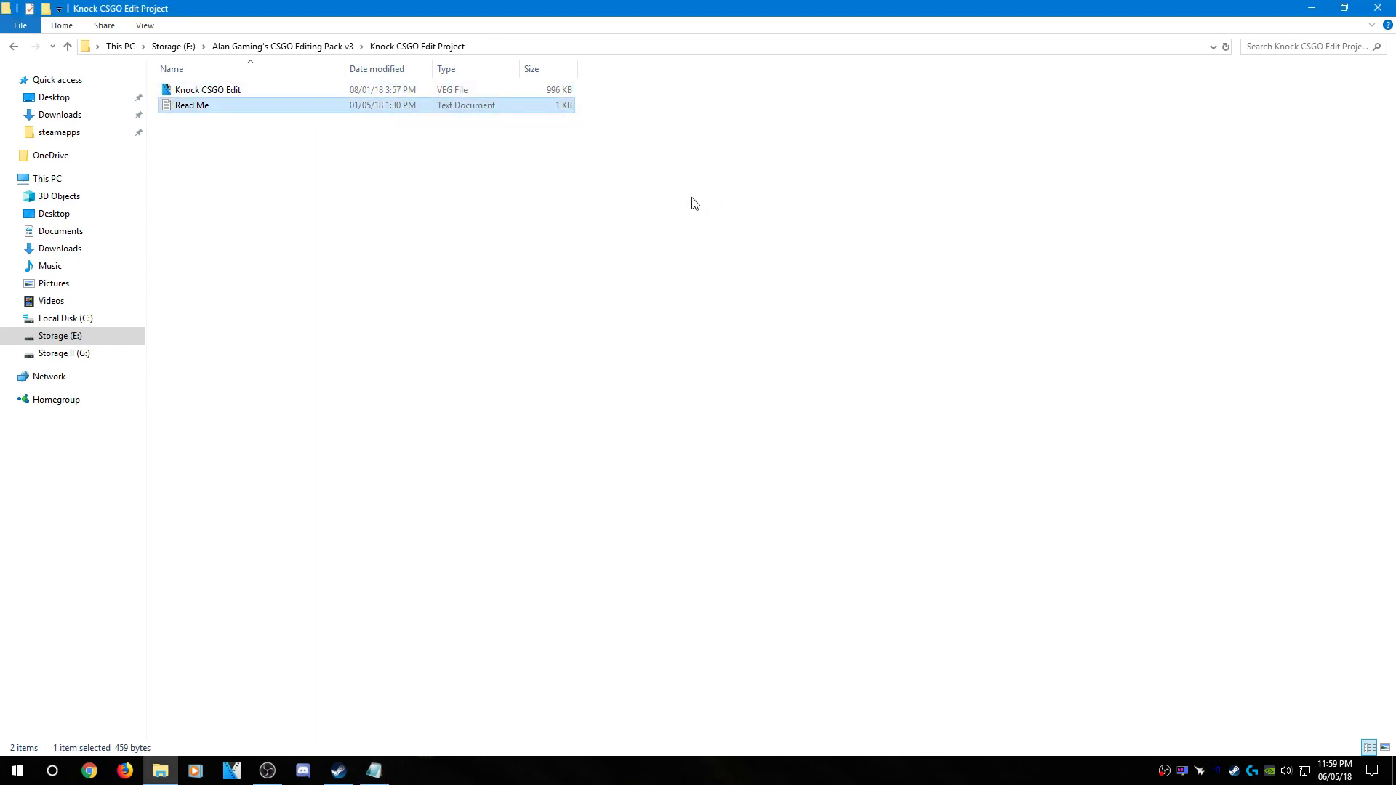
pyautogui.press('BackSpace')
pyautogui.click(266, 248)
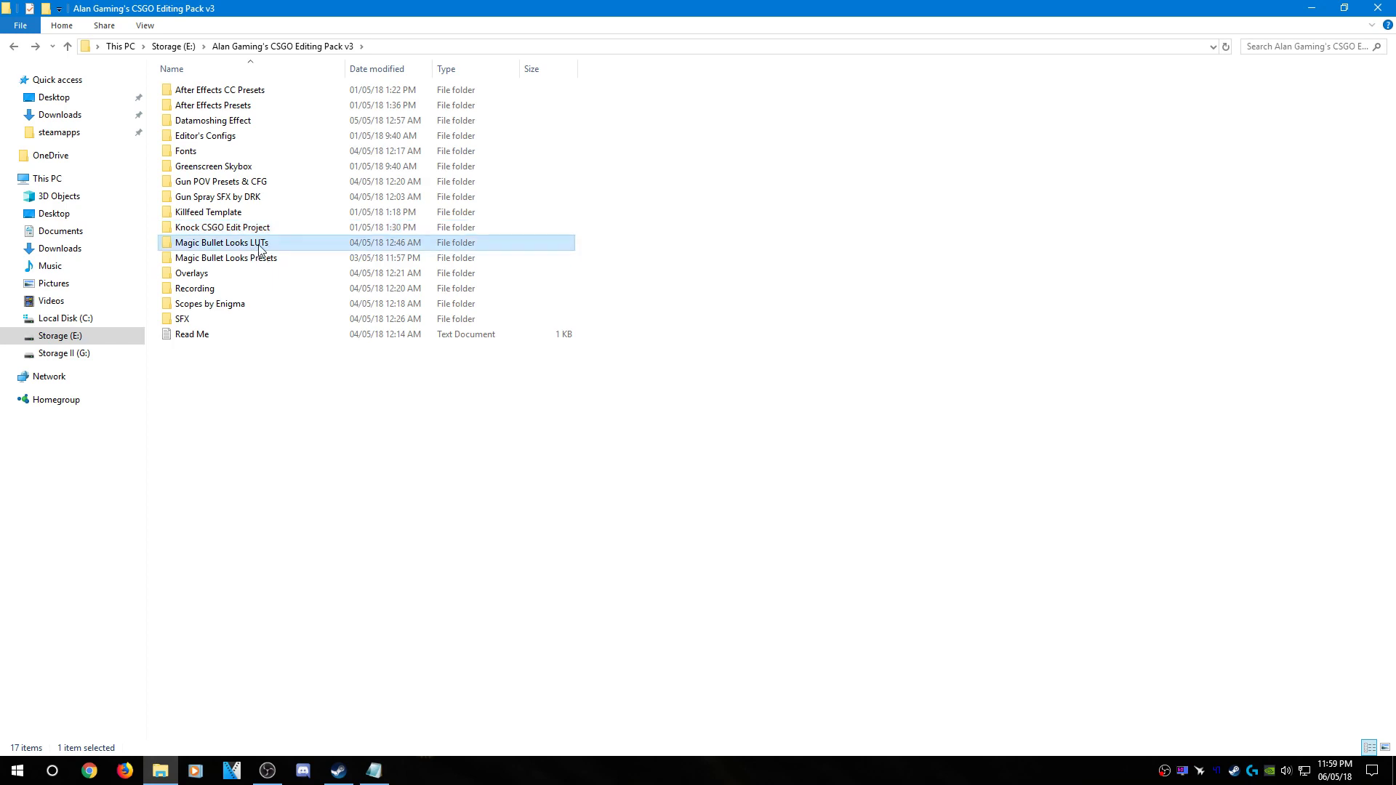
# View the Magic Bullet Looks LUTs and Magic Bullet Looks Presets folders
pyautogui.doubleClick(260, 249)
pyautogui.scroll(-4, 311, 349)
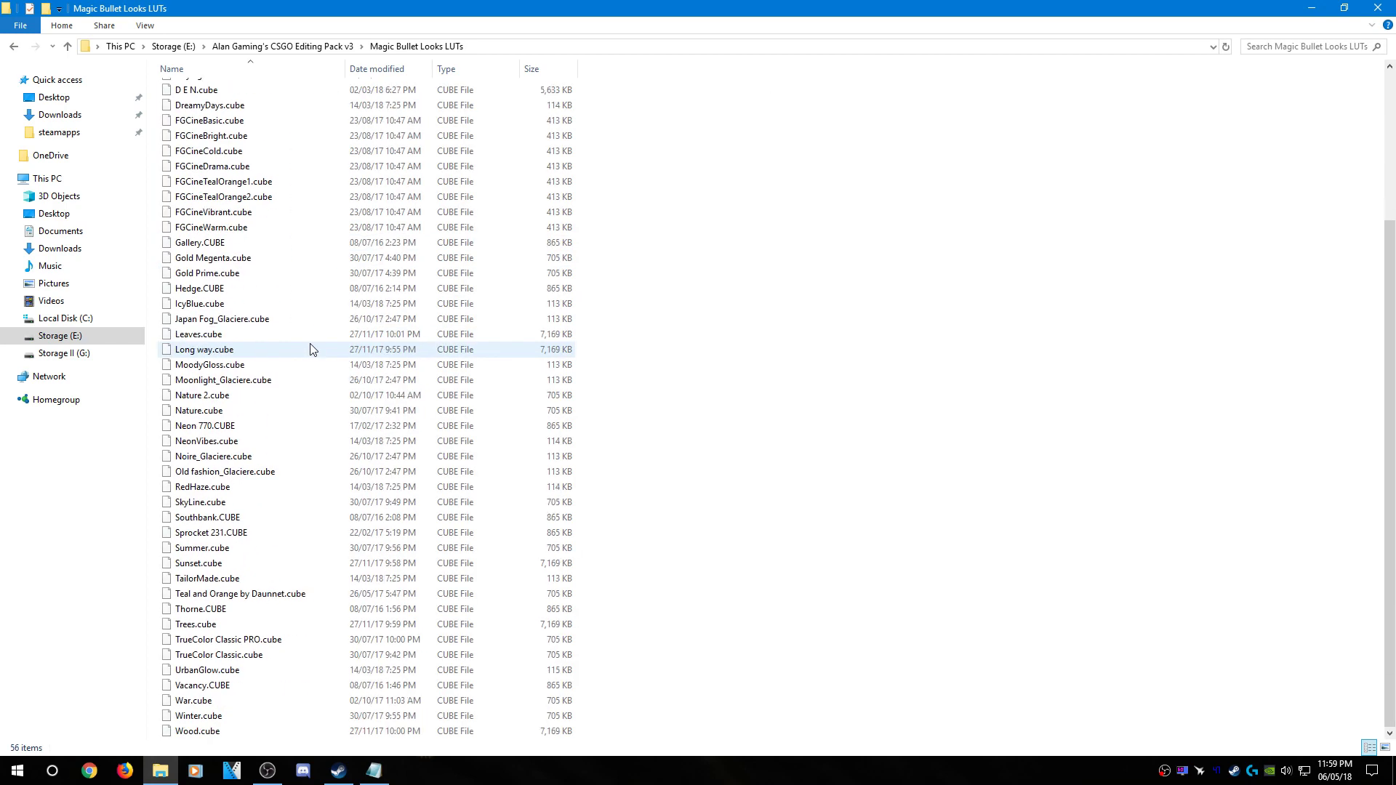
pyautogui.scroll(4, 309, 350)
pyautogui.scroll(-4, 310, 349)
pyautogui.scroll(4, 310, 349)
pyautogui.press('BackSpace')
pyautogui.doubleClick(277, 258)
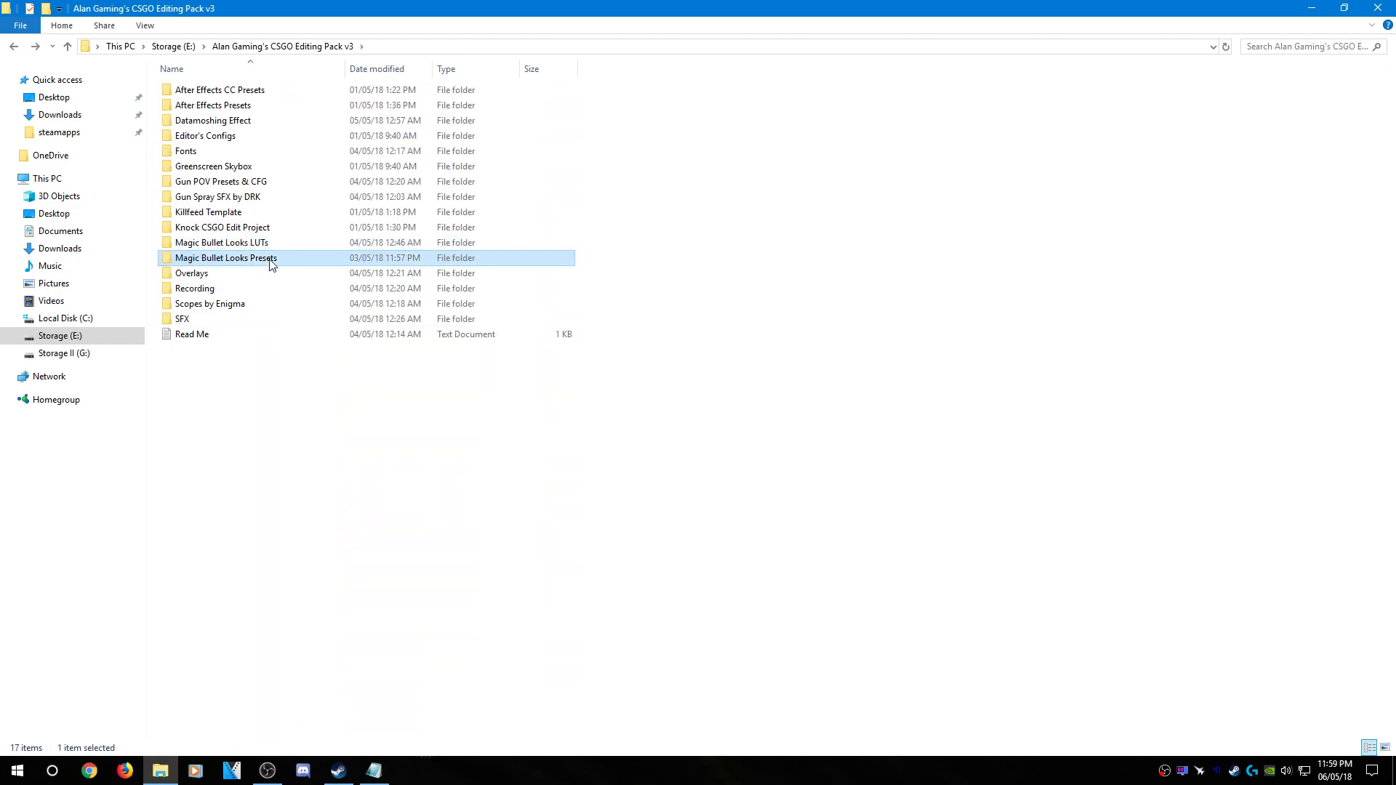
pyautogui.scroll(-1, 272, 263)
pyautogui.scroll(1, 269, 259)
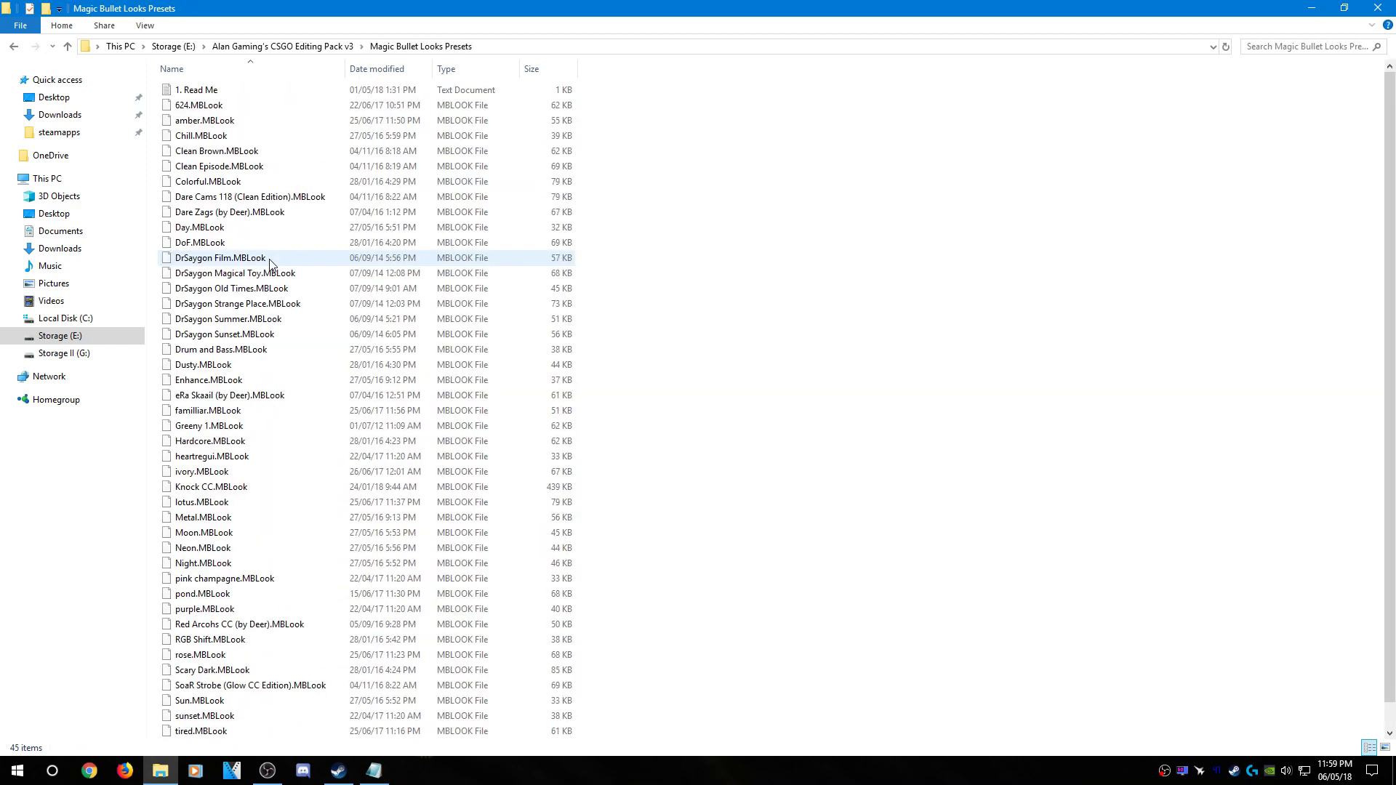
pyautogui.scroll(-1, 269, 259)
pyautogui.press('BackSpace')
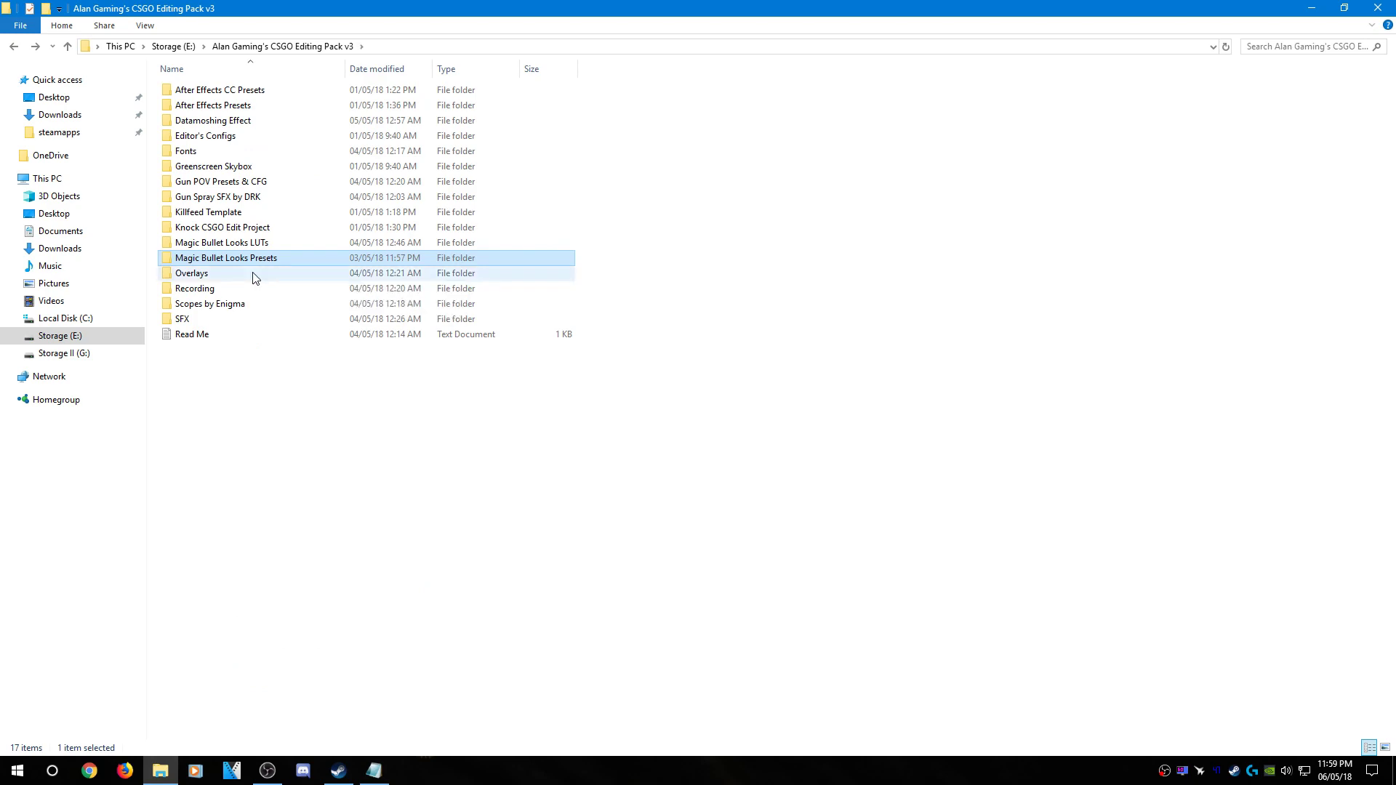
# View the Overlays, Recording and Scopes by Enigma folders
pyautogui.doubleClick(272, 273)
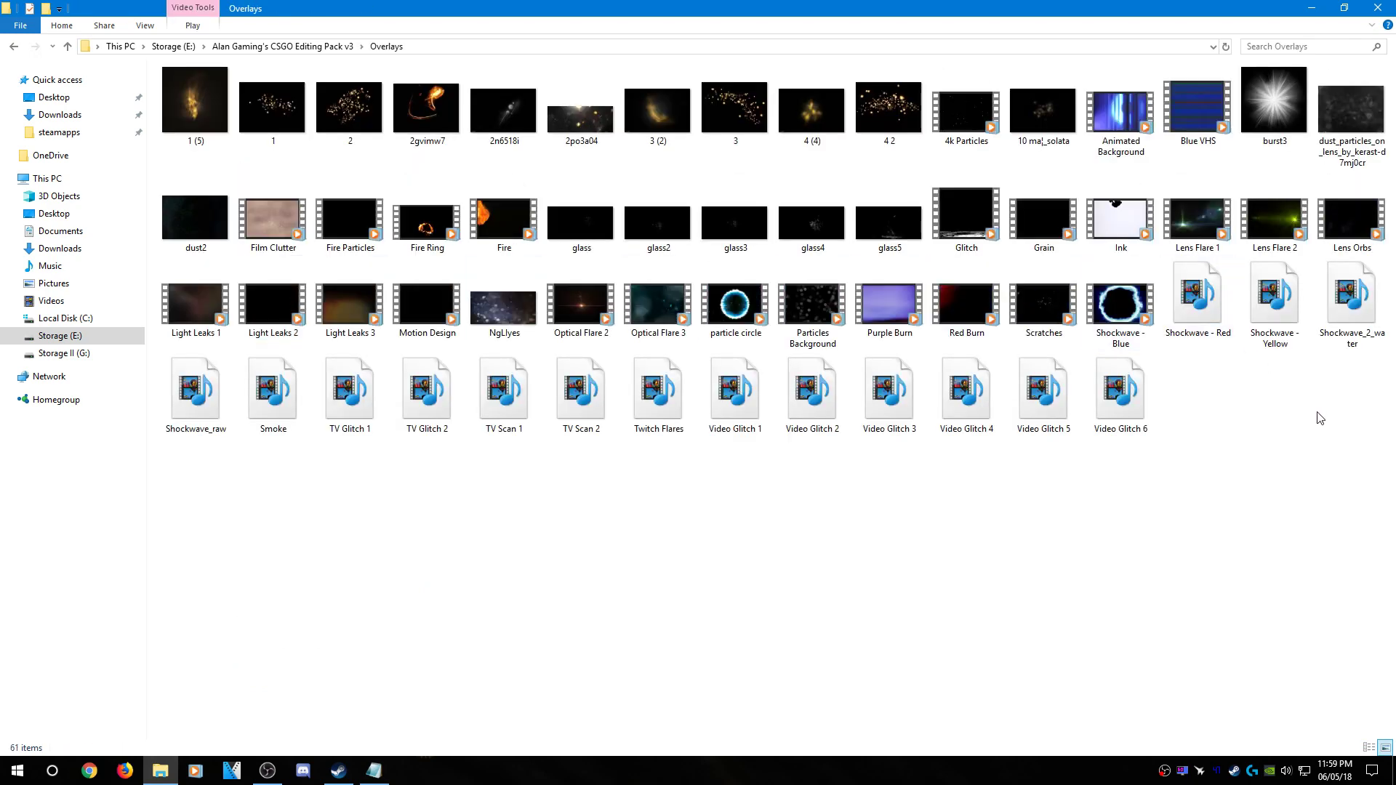
pyautogui.press('BackSpace')
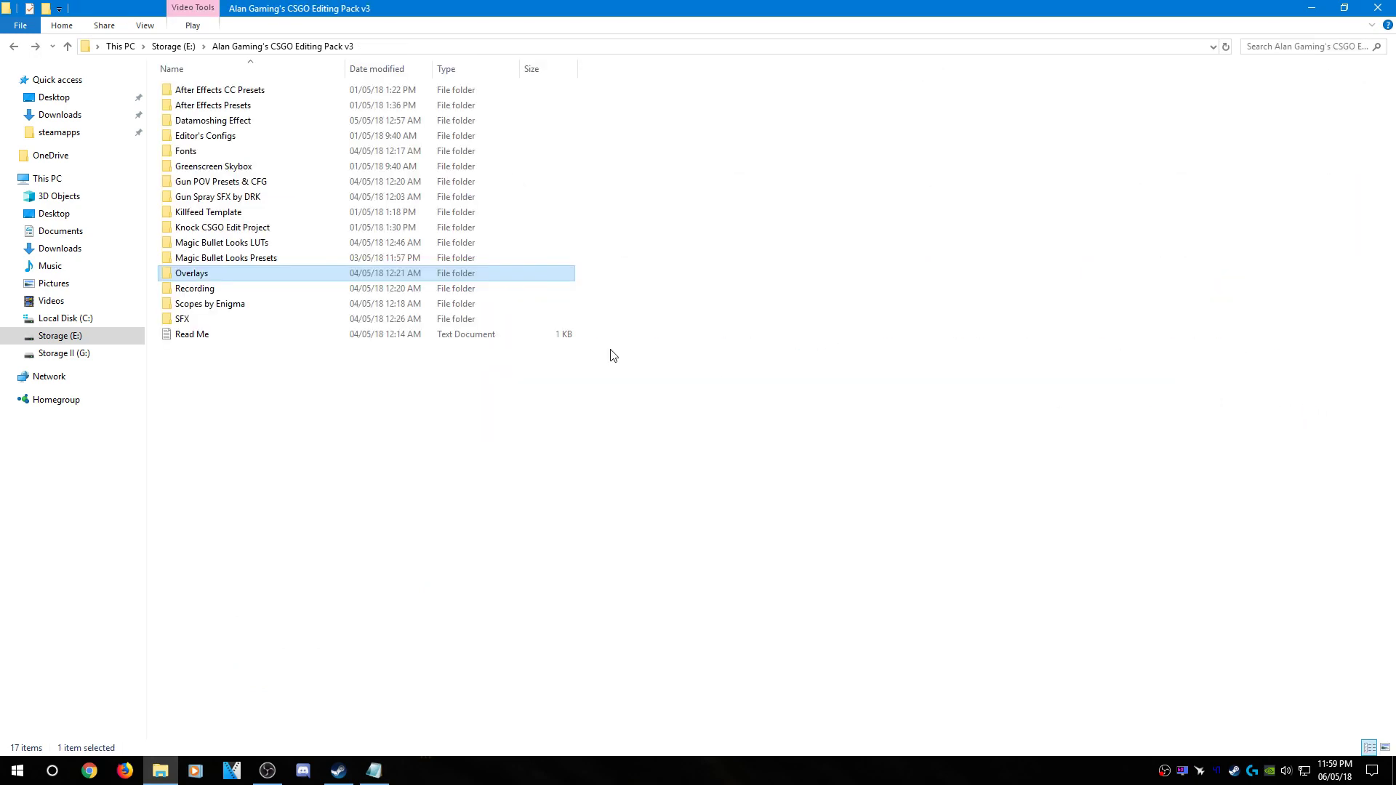
pyautogui.doubleClick(283, 290)
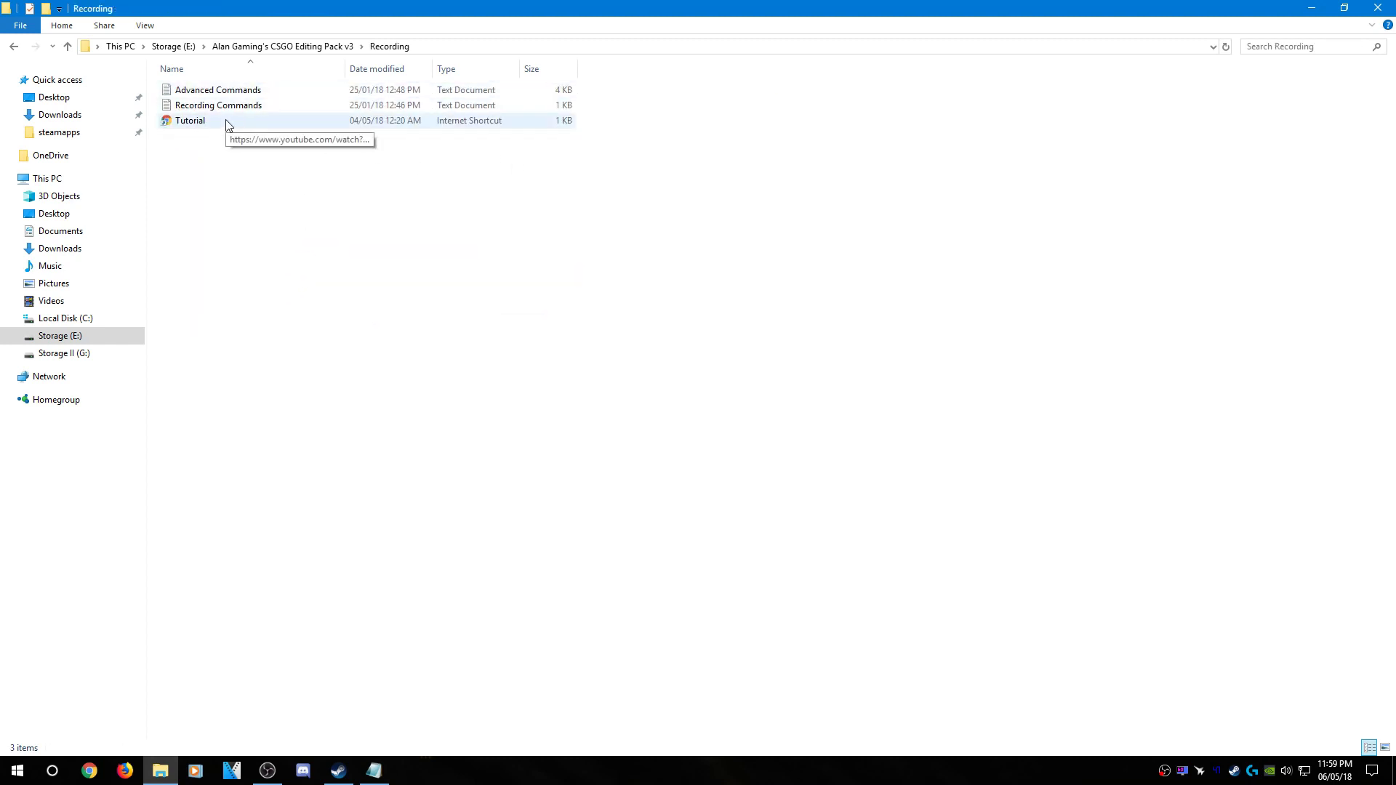
pyautogui.press('BackSpace')
pyautogui.click(197, 305)
pyautogui.doubleClick(226, 306)
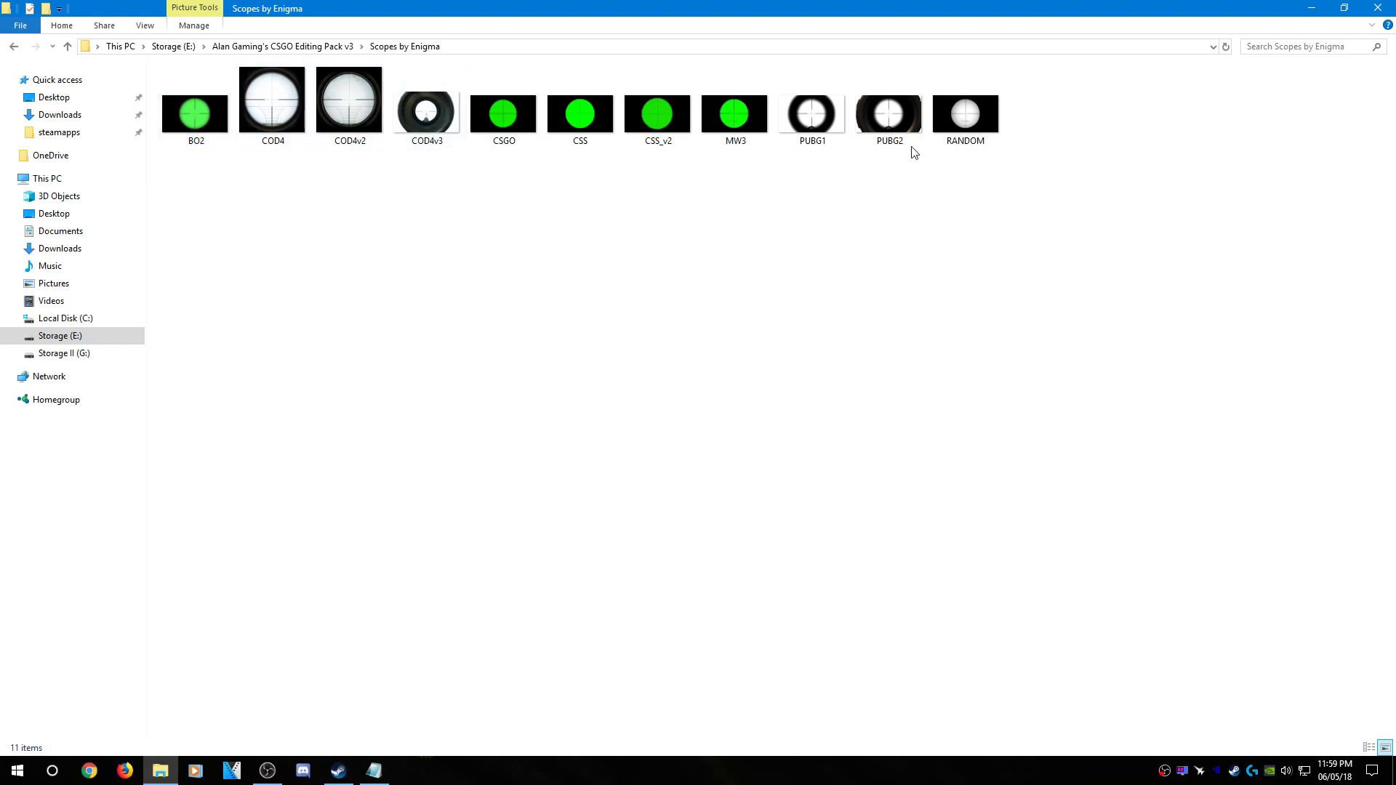
pyautogui.hotkey('alt', 'Up')
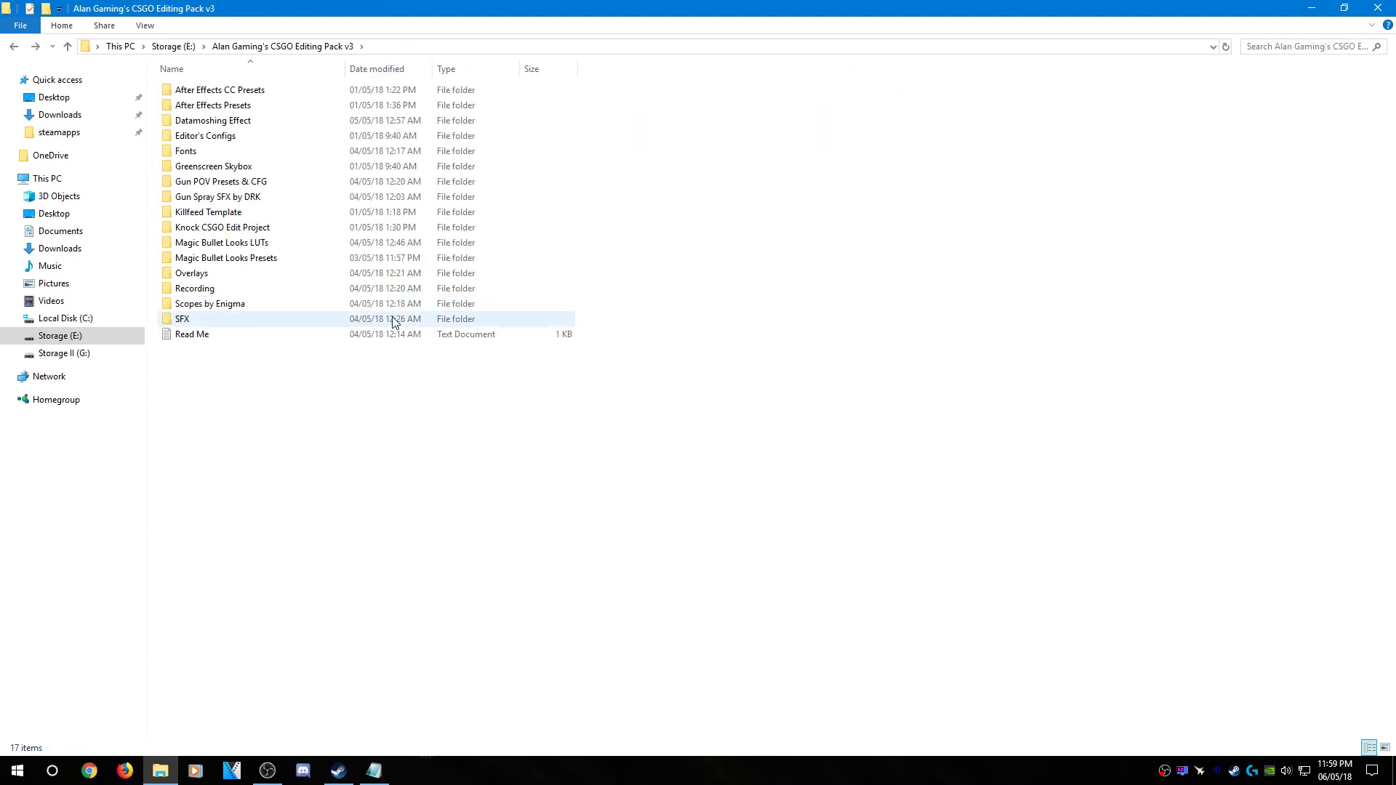